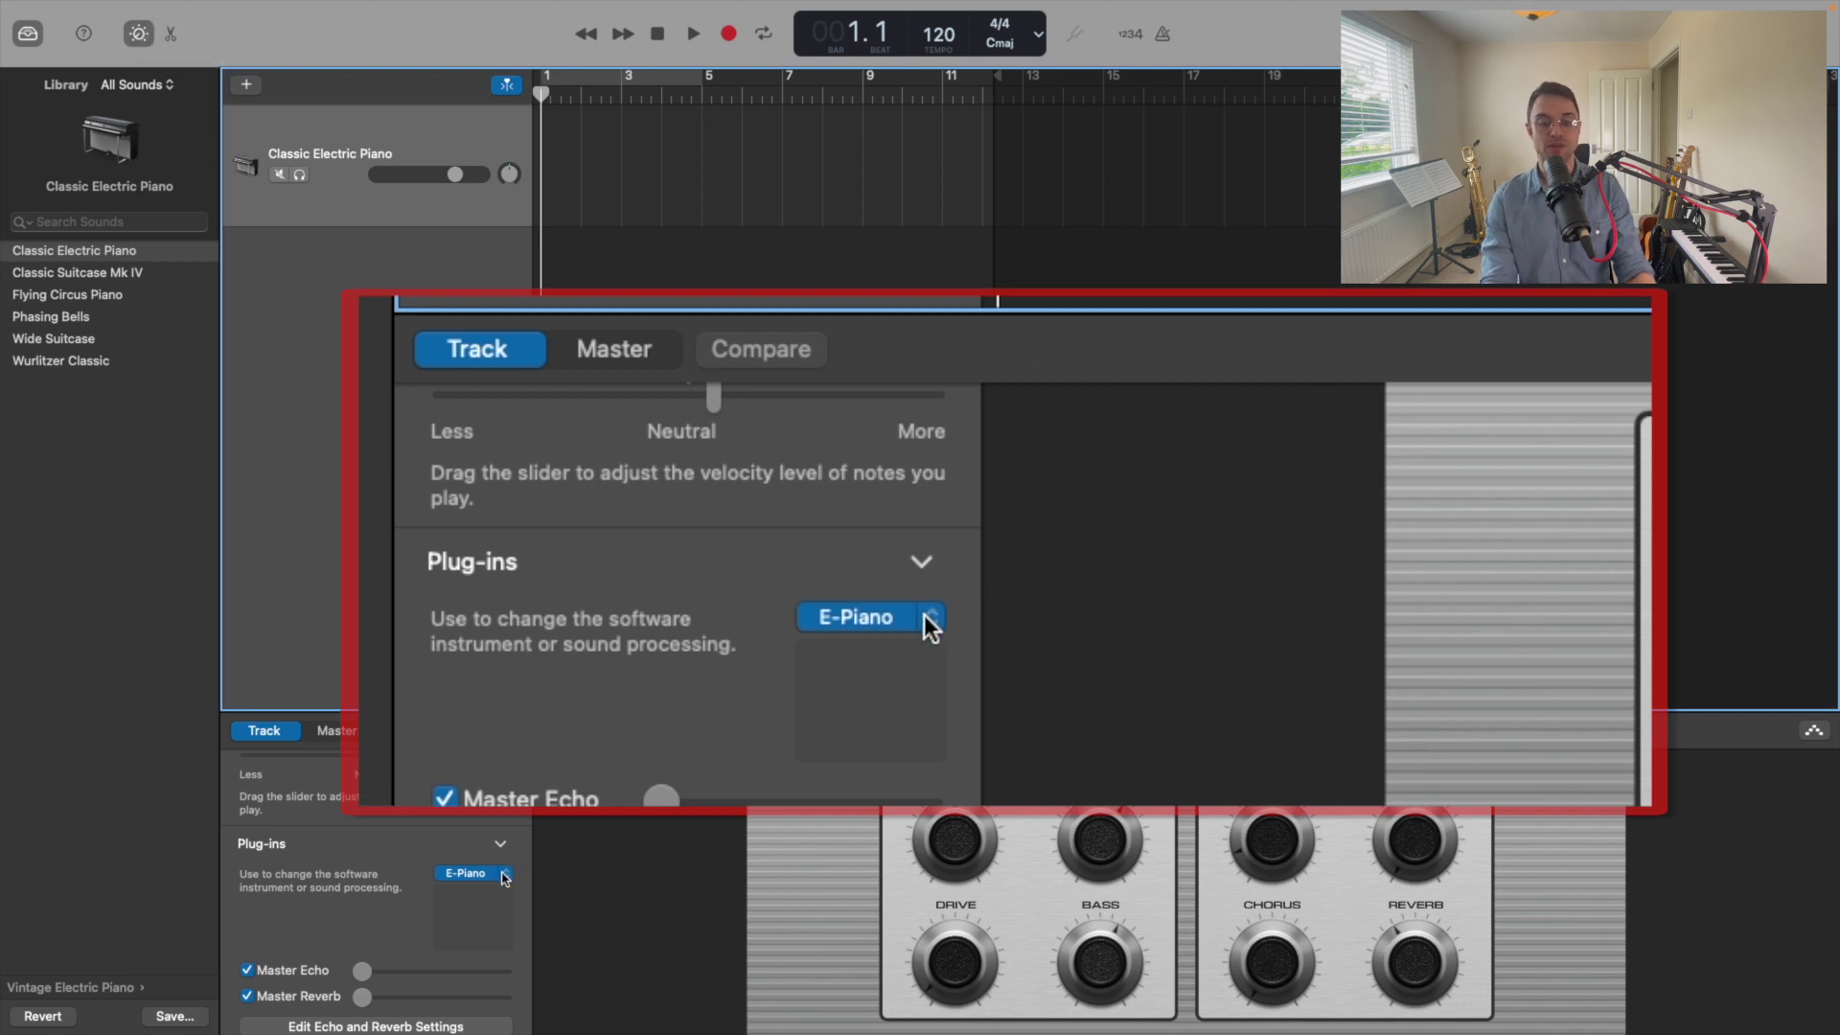
Swap the E-Piano instrument for AU Instruments > Apple > AUSampler and open its window.
left_click(504, 876)
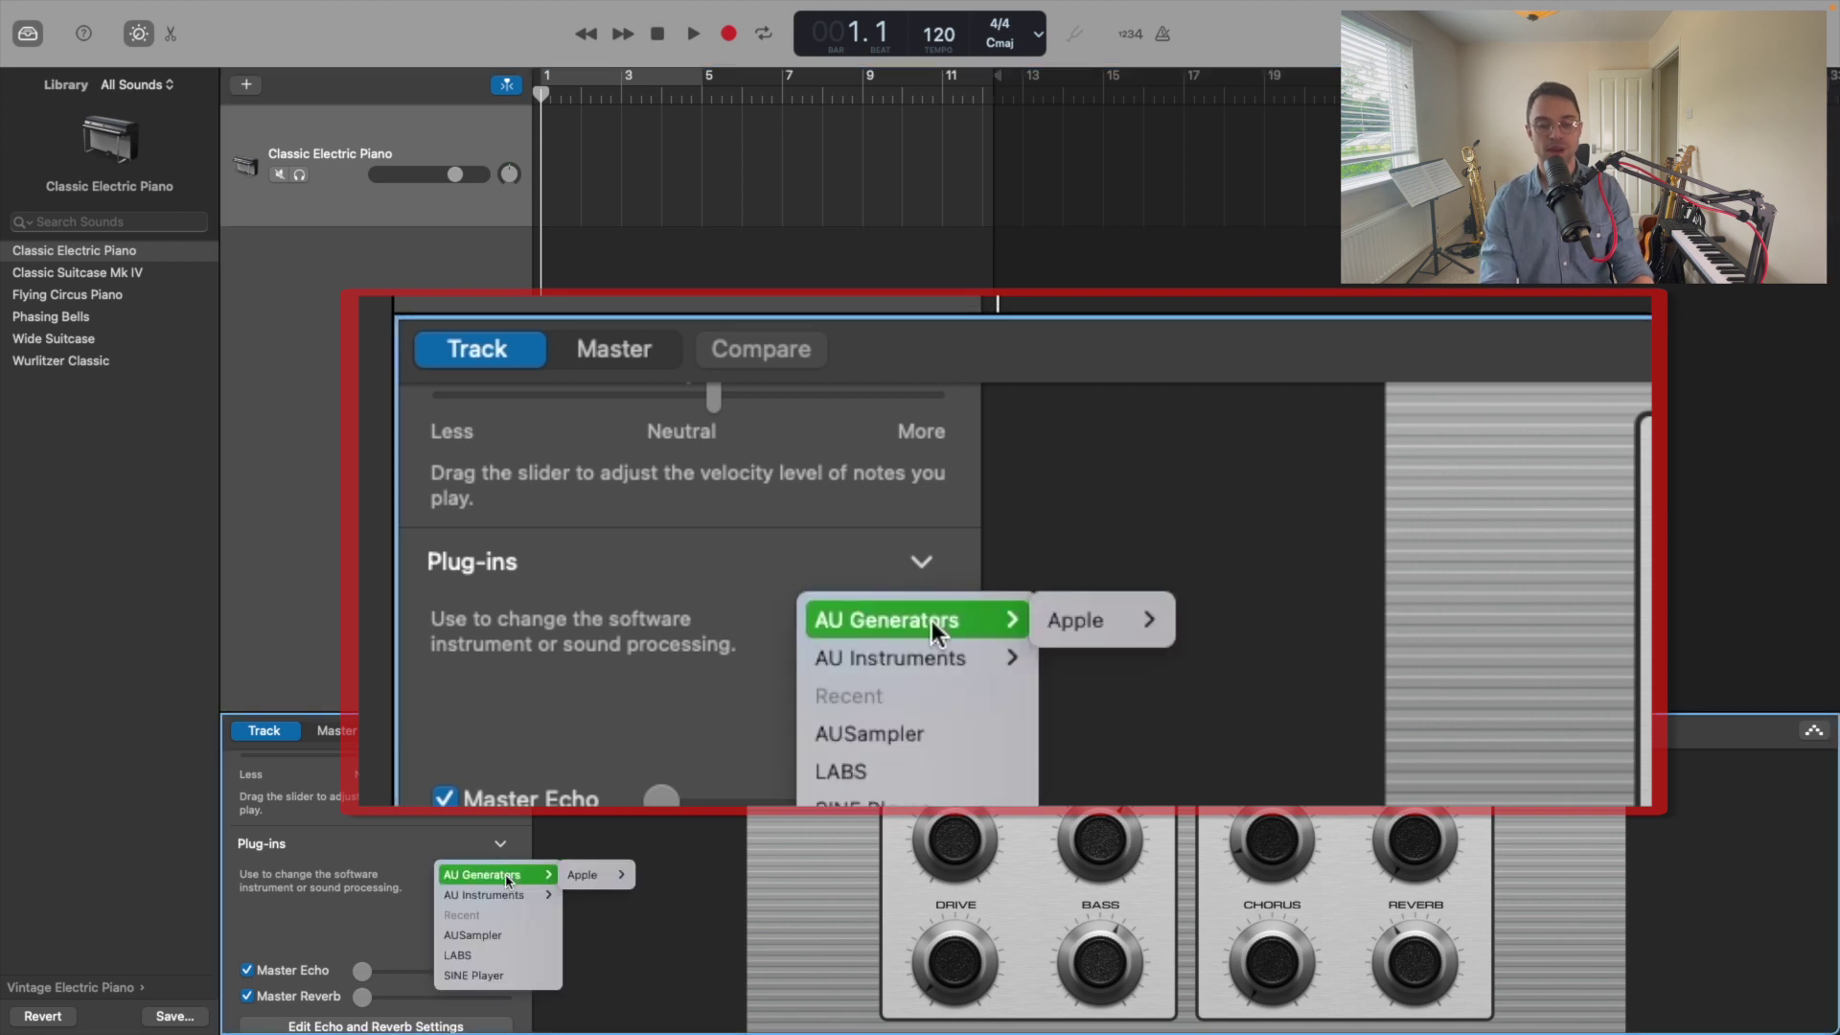
mouse_move(508, 896)
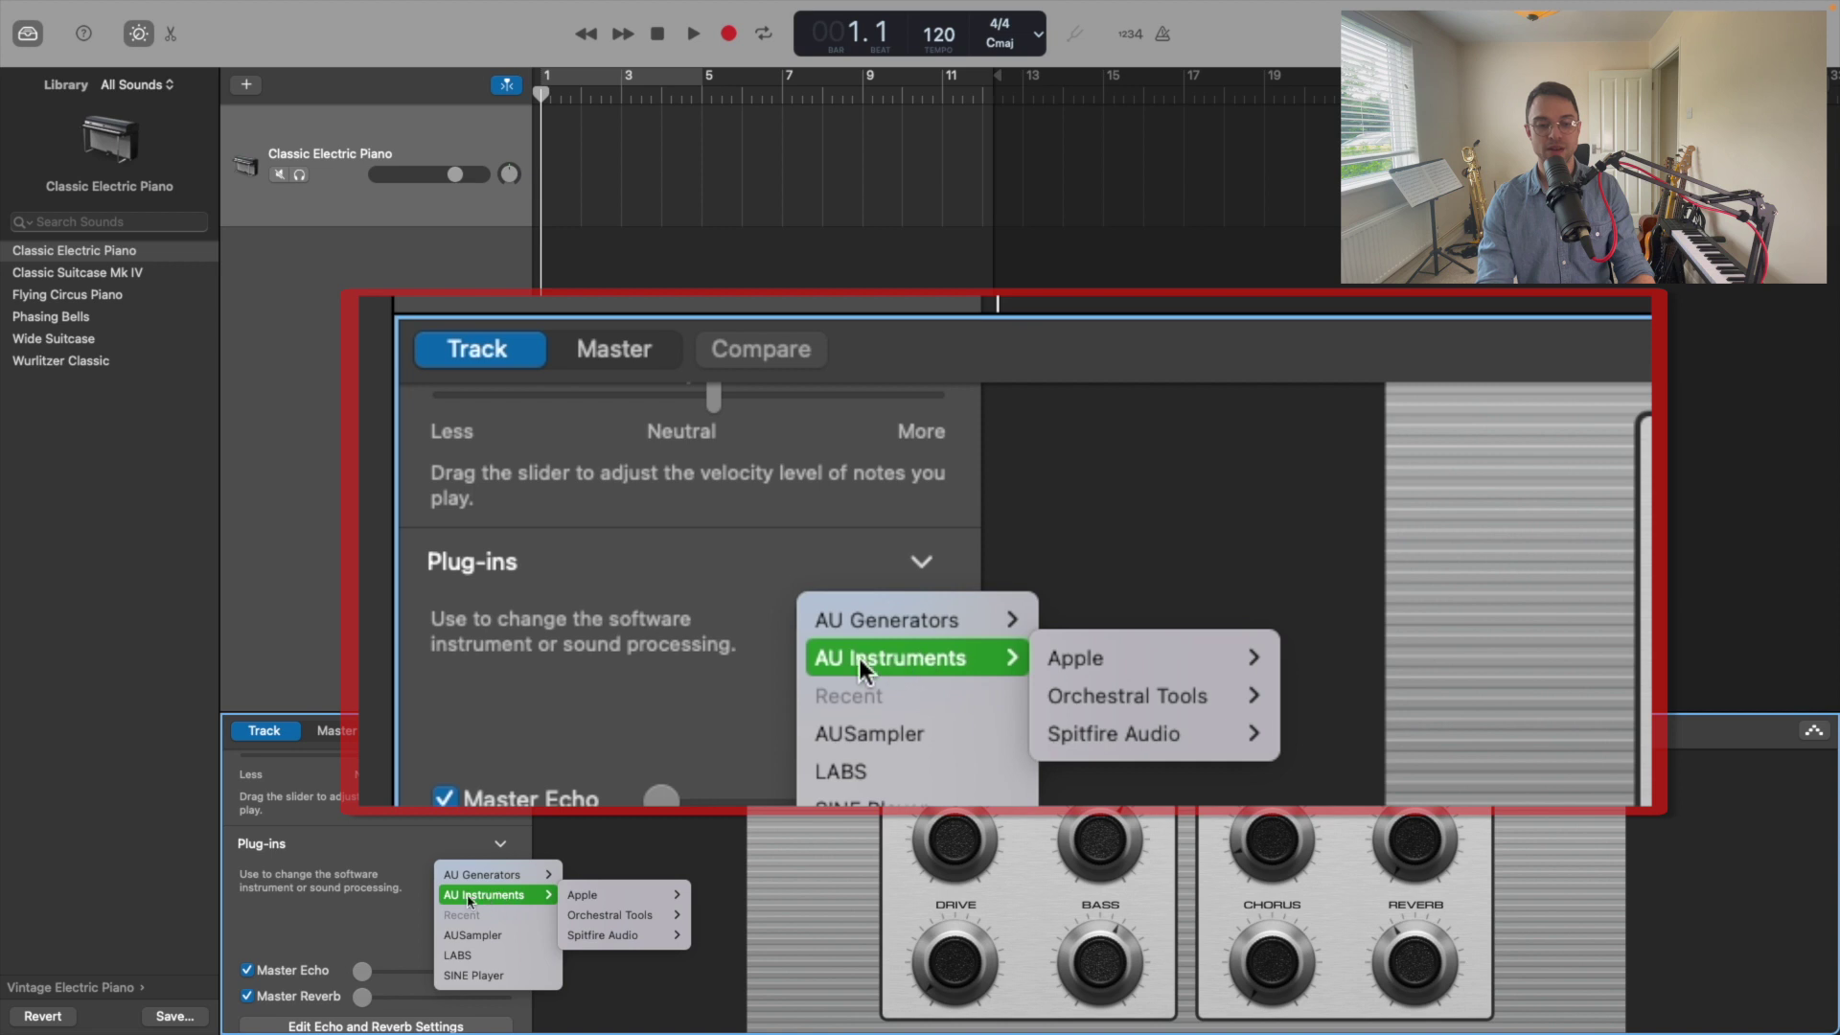
mouse_move(611, 900)
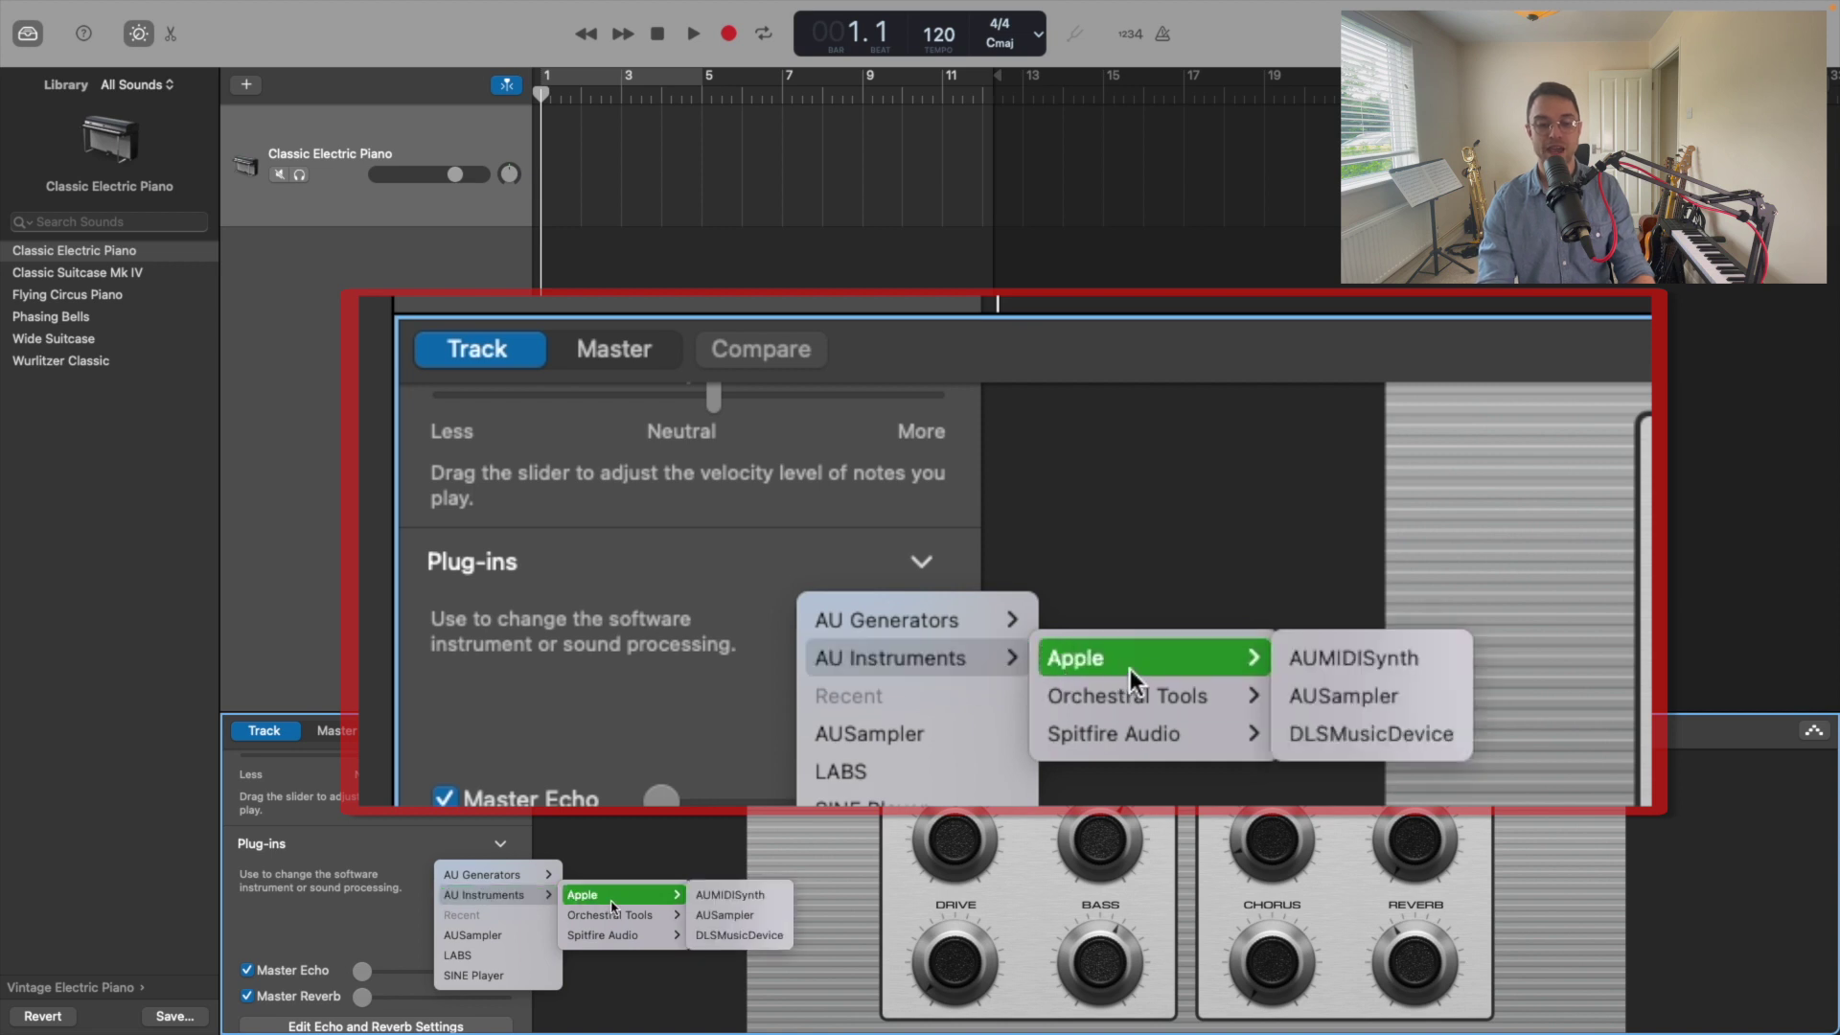
left_click(763, 920)
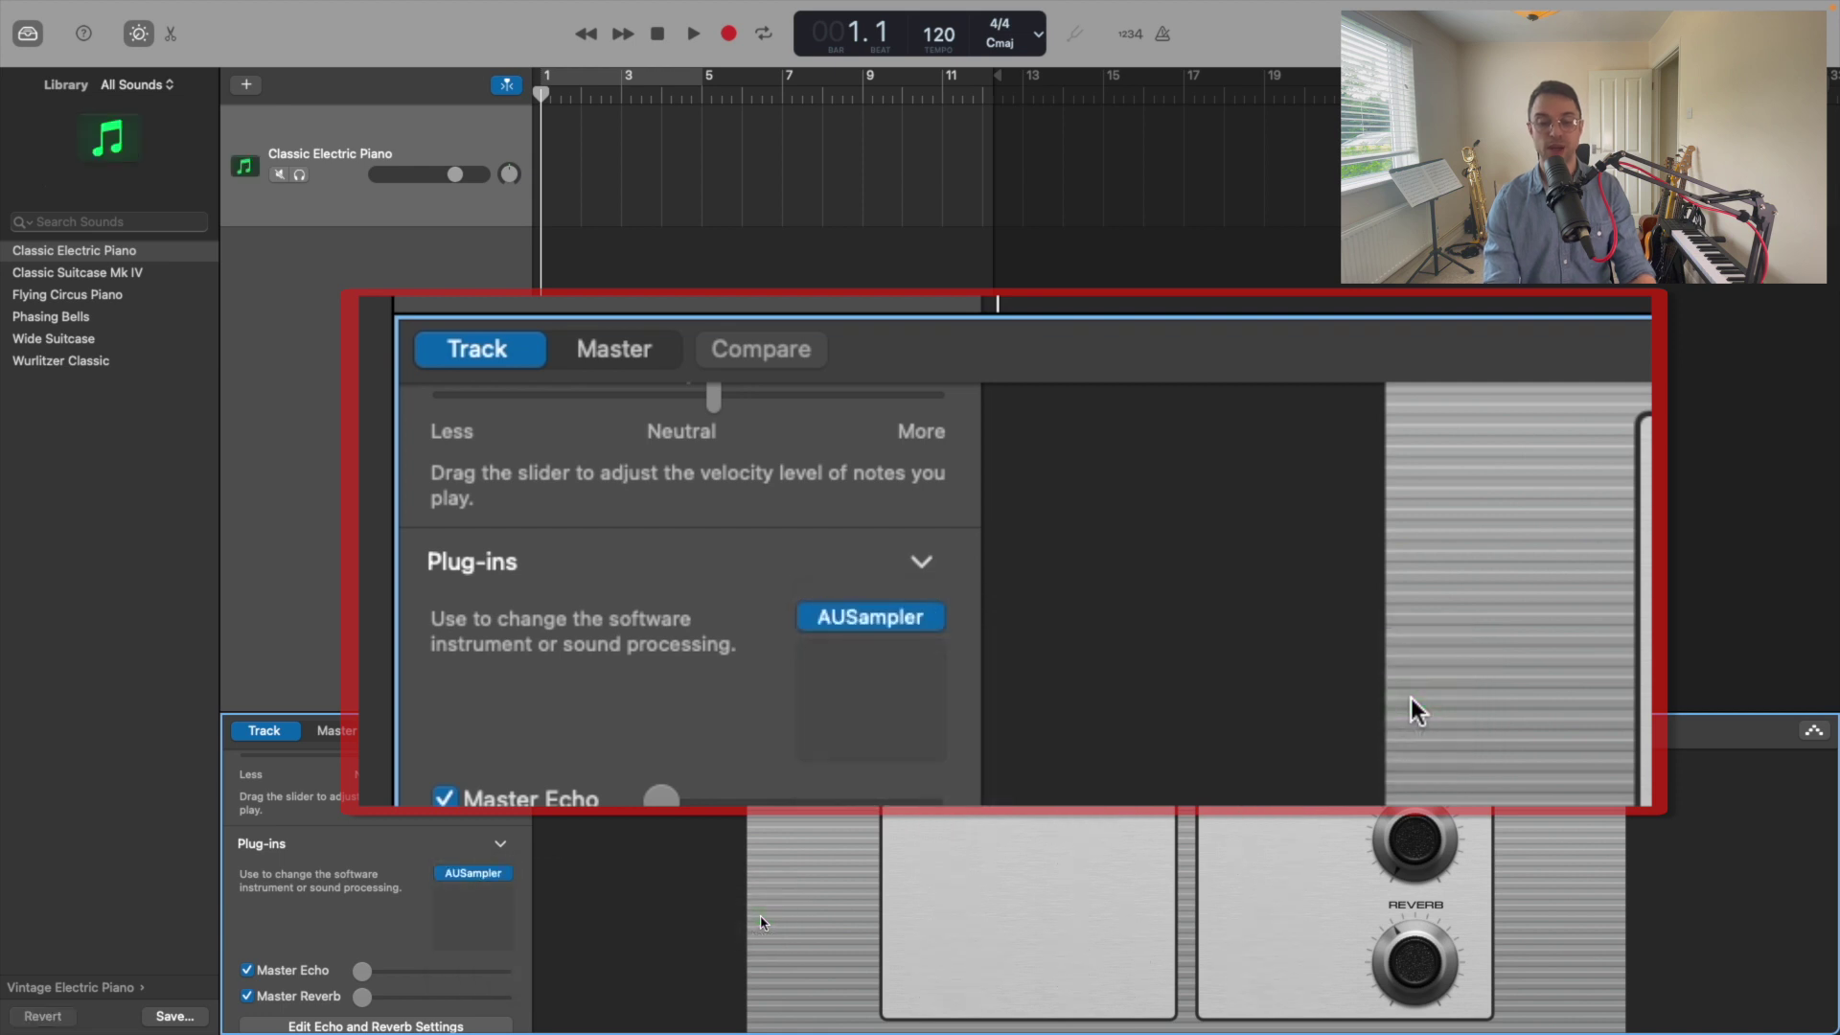
left_click(469, 875)
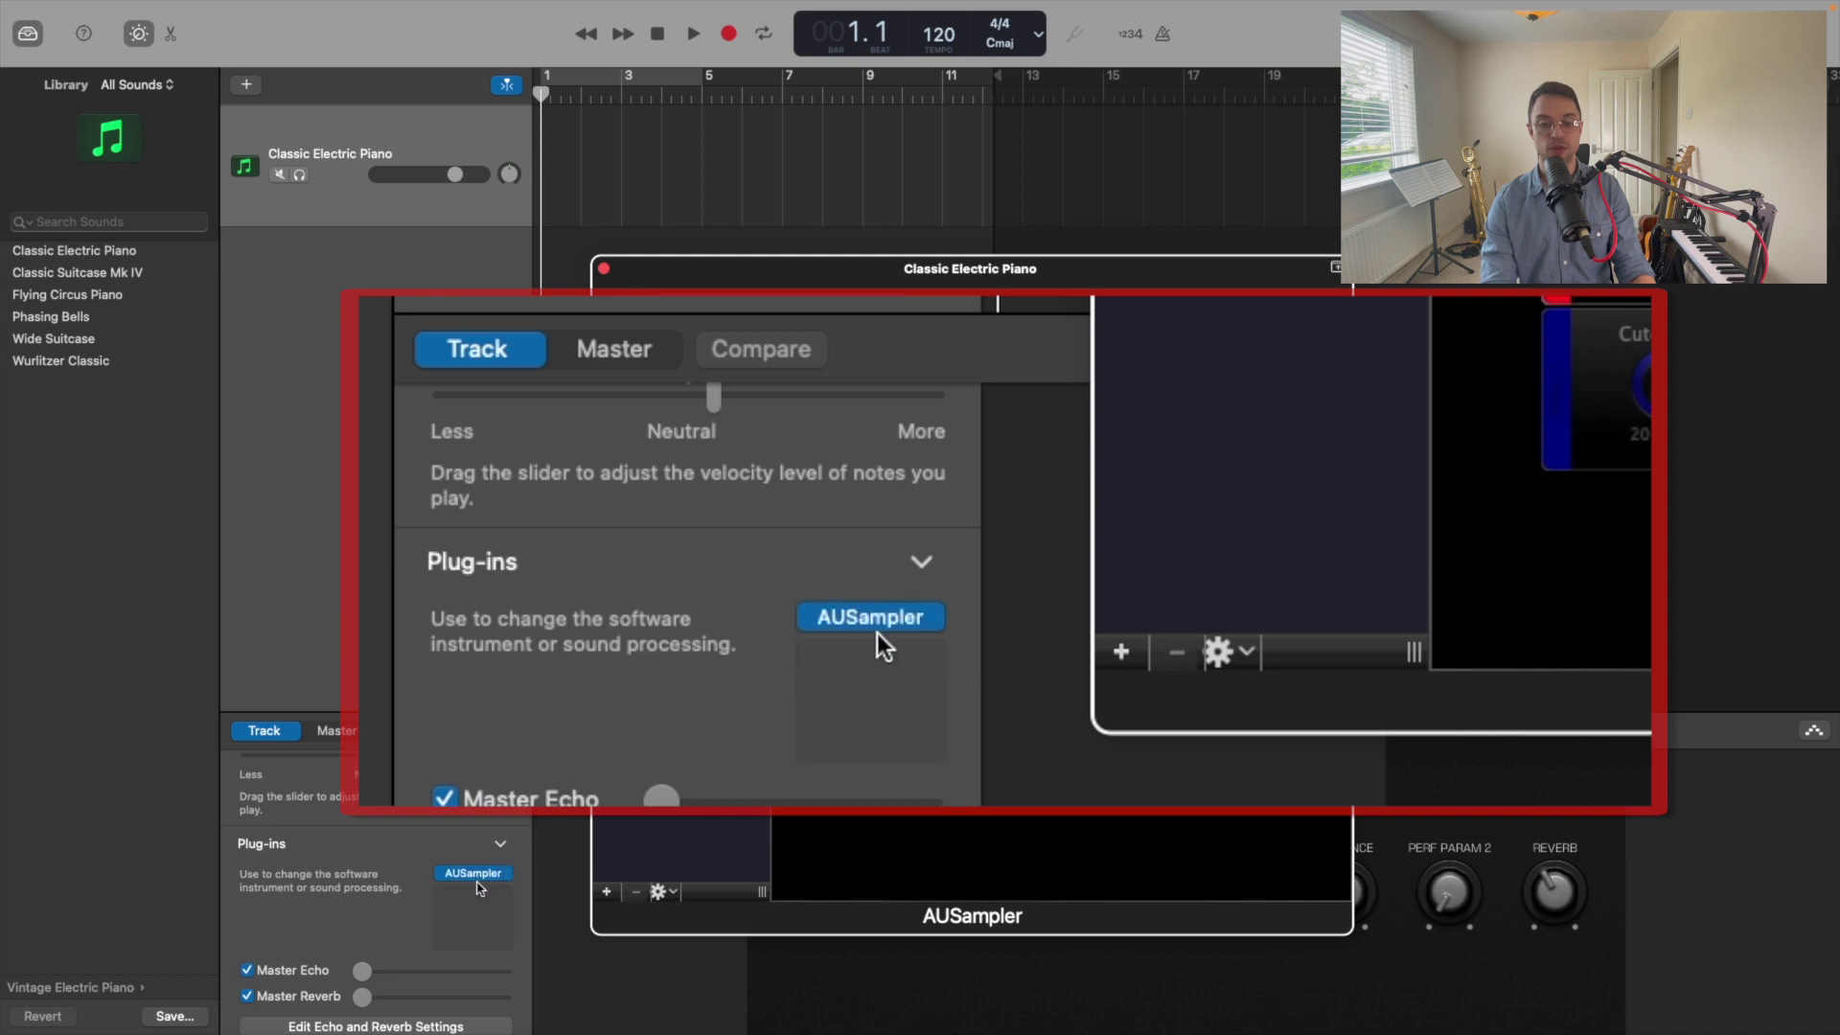
Move the AUSampler window higher up to show its default Sine 110 Built-in zone.
left_click_drag(1100, 271, 1117, 156)
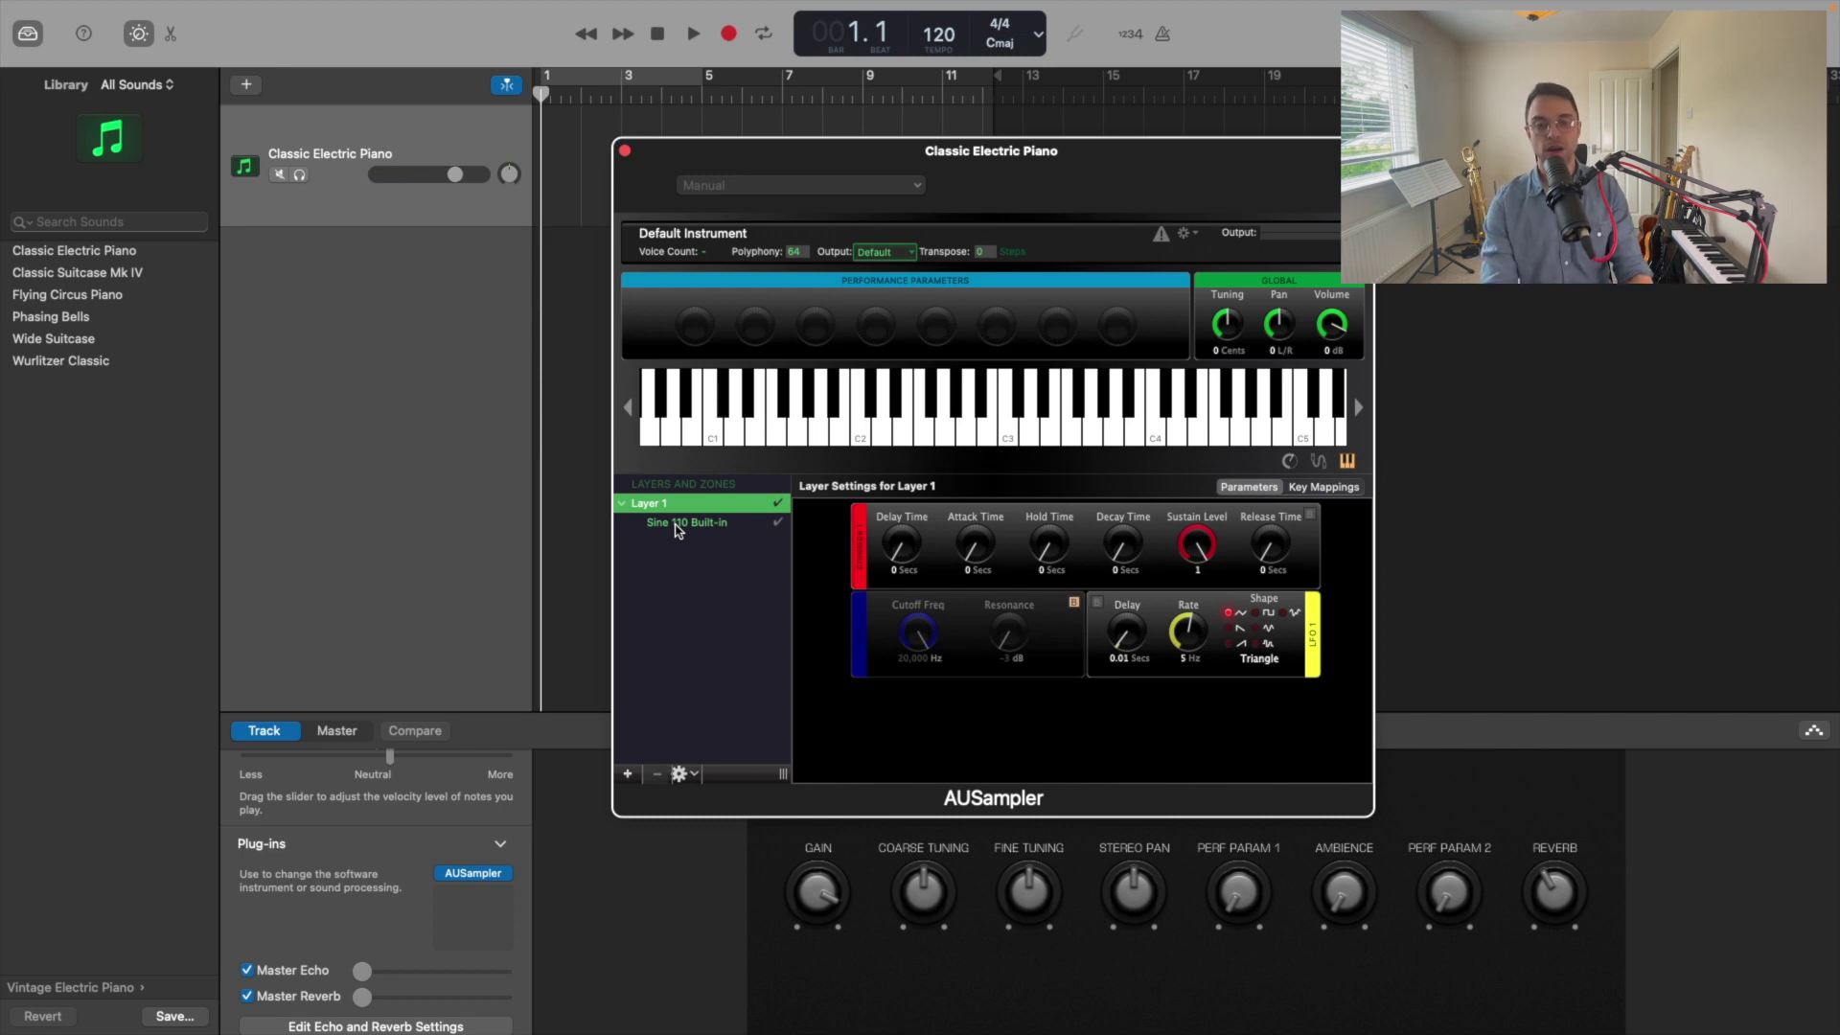
left_click(380, 276)
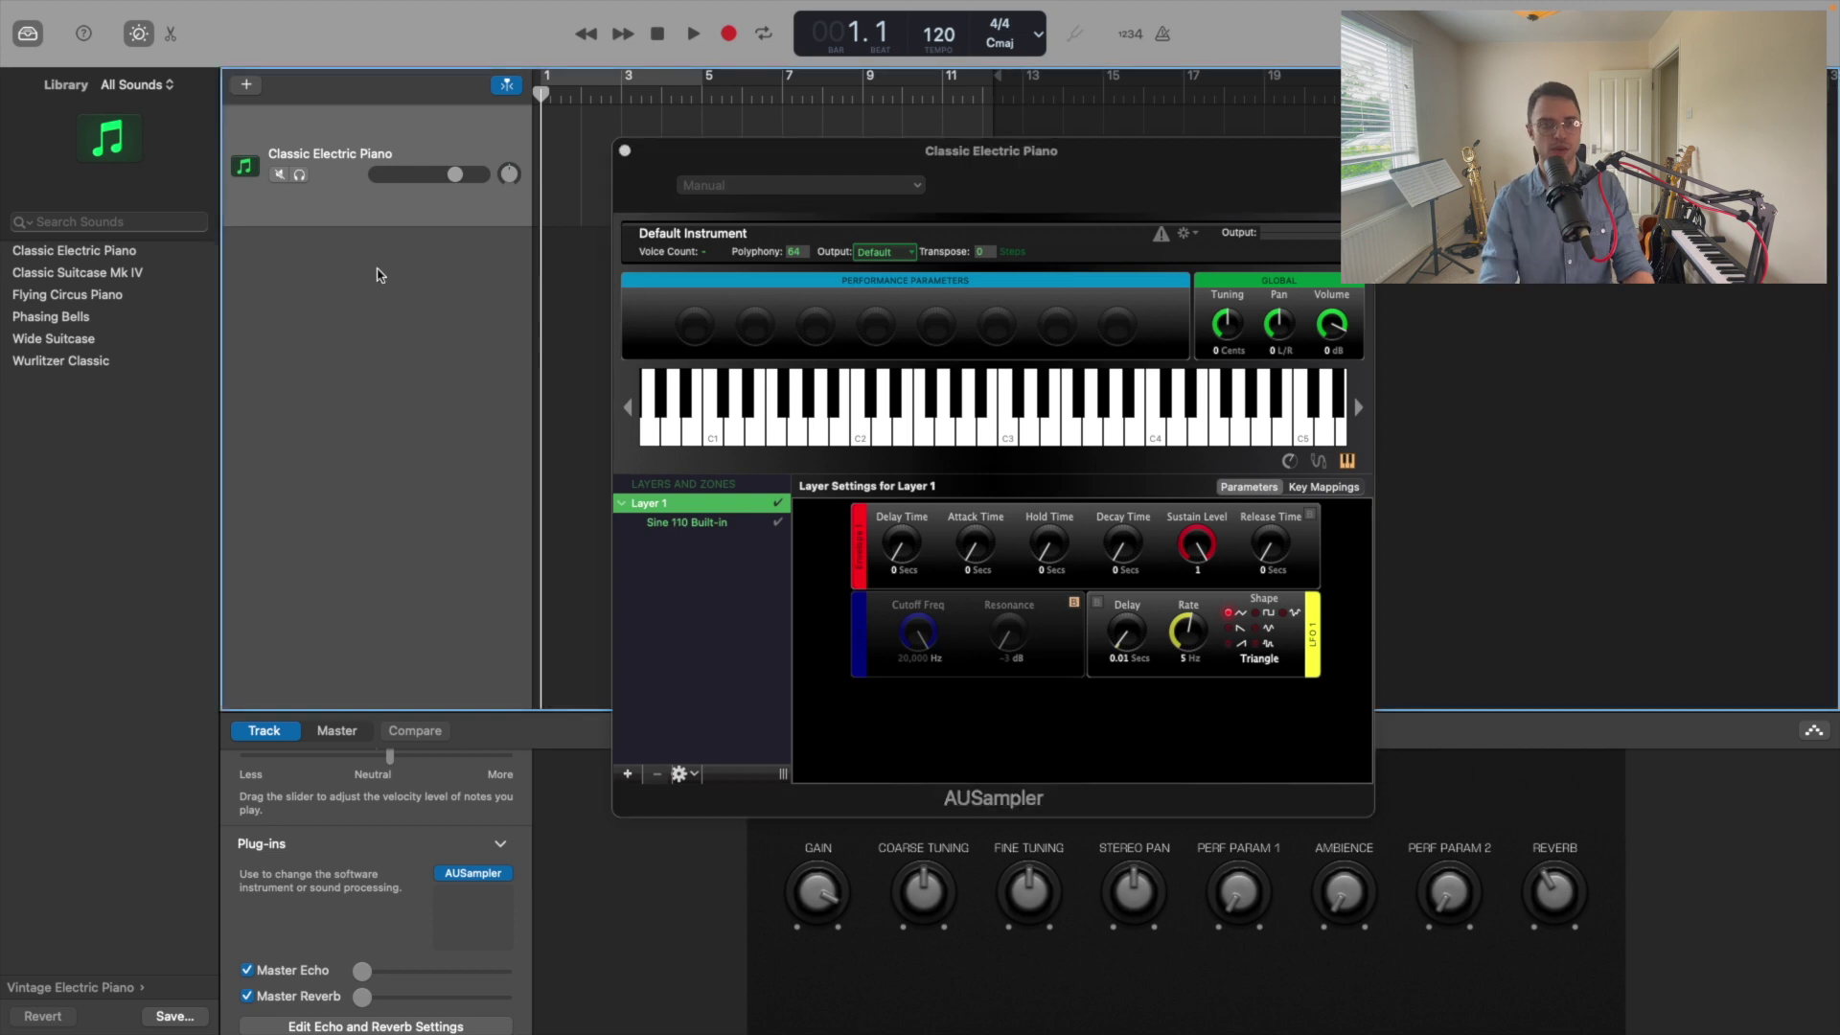
Add a new audio track, record a short spoken clip, and play it back.
right_click(356, 262)
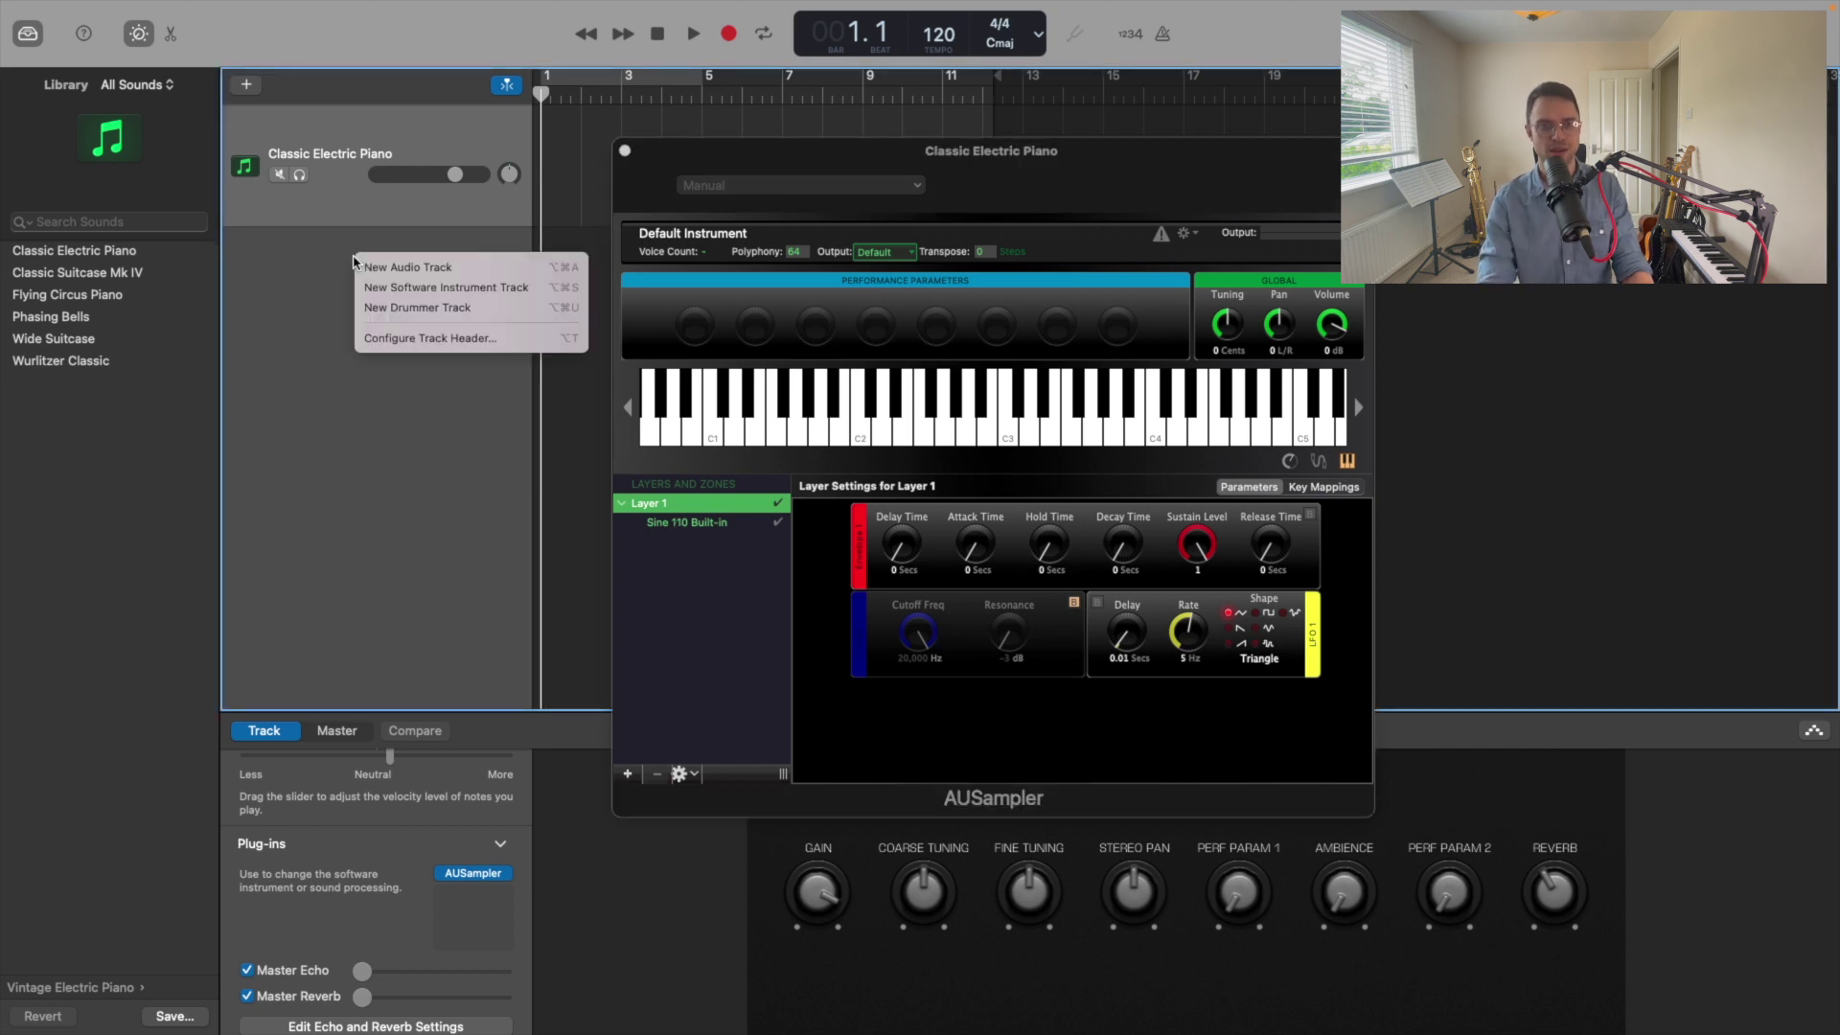
left_click(408, 268)
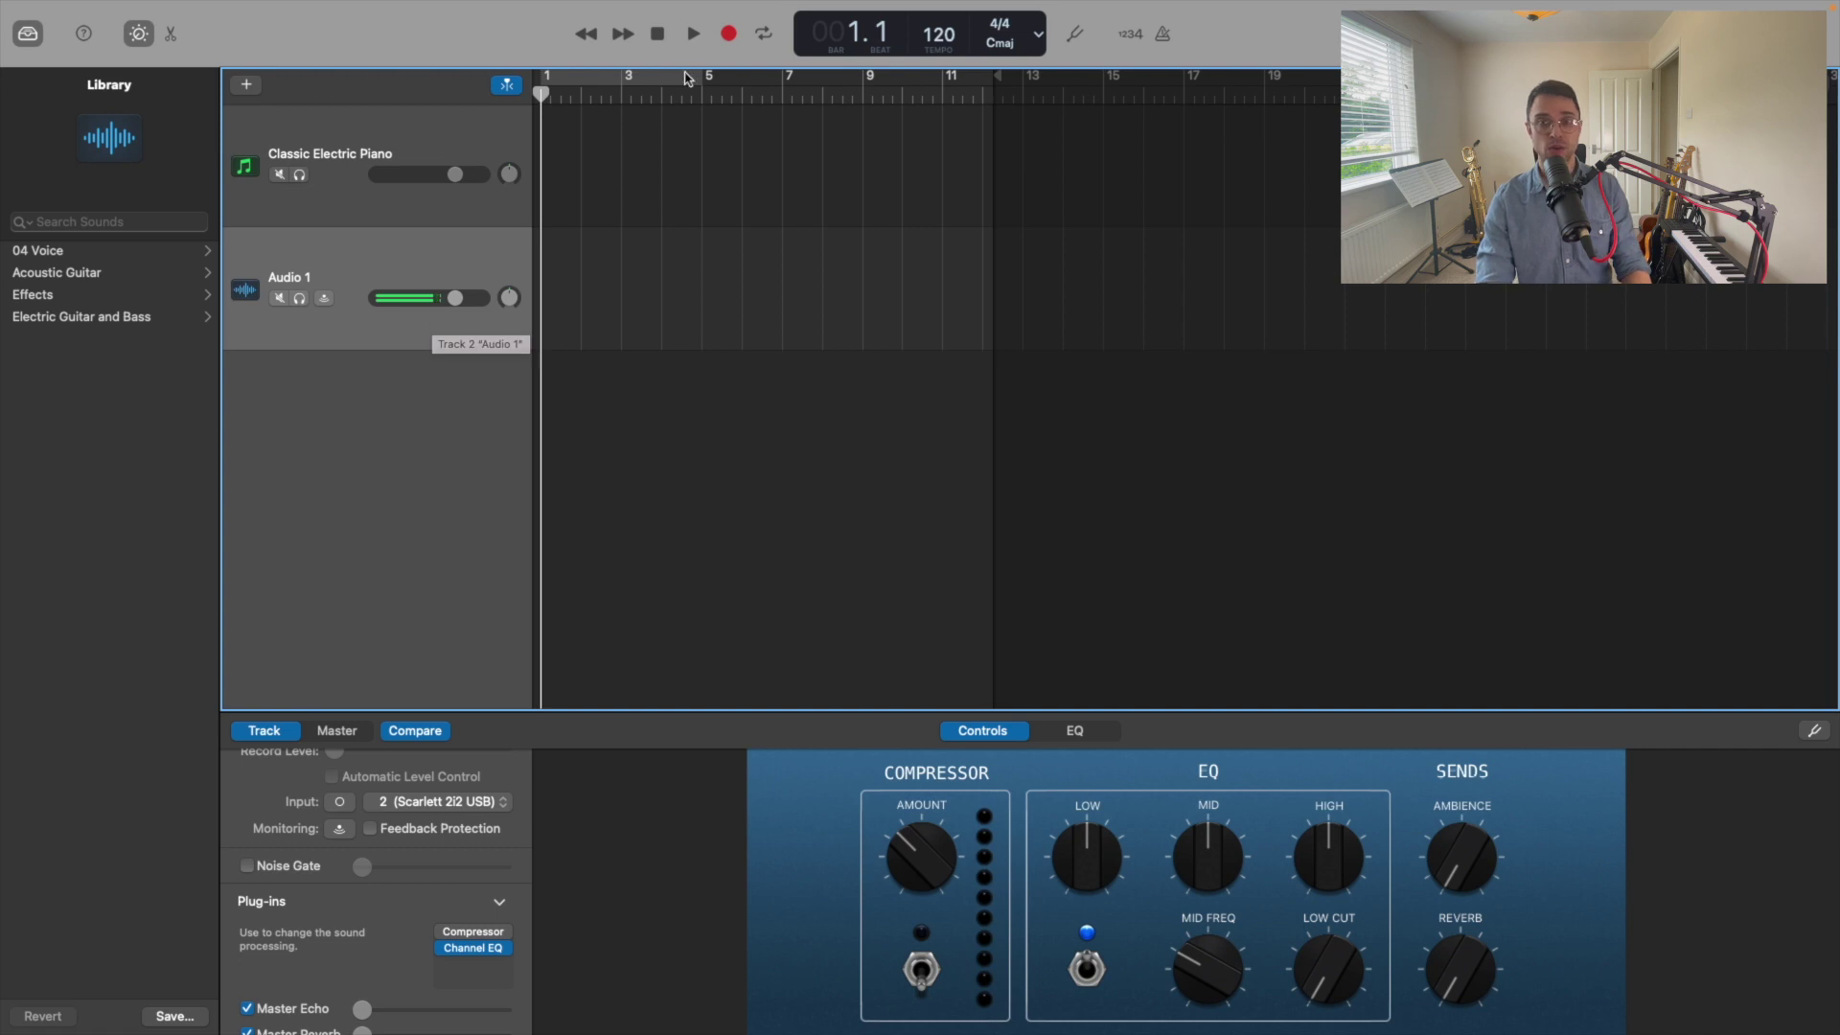
left_click(730, 35)
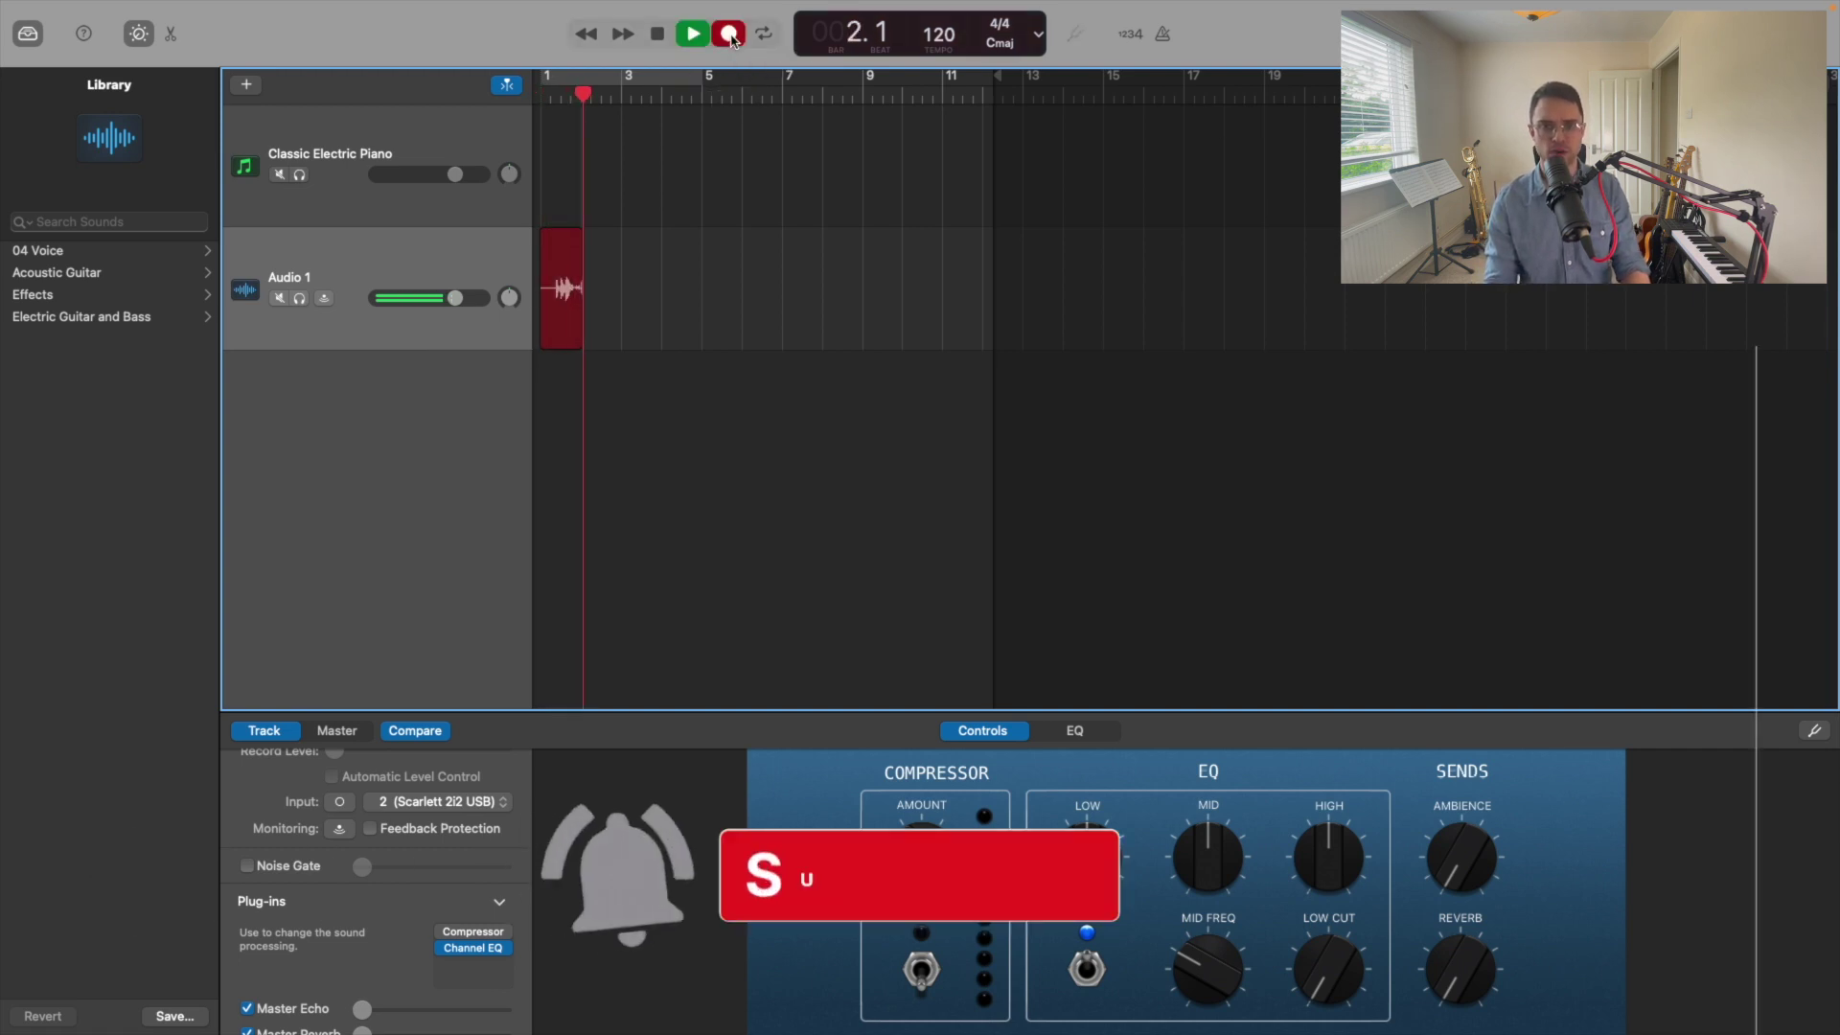
left_click(658, 34)
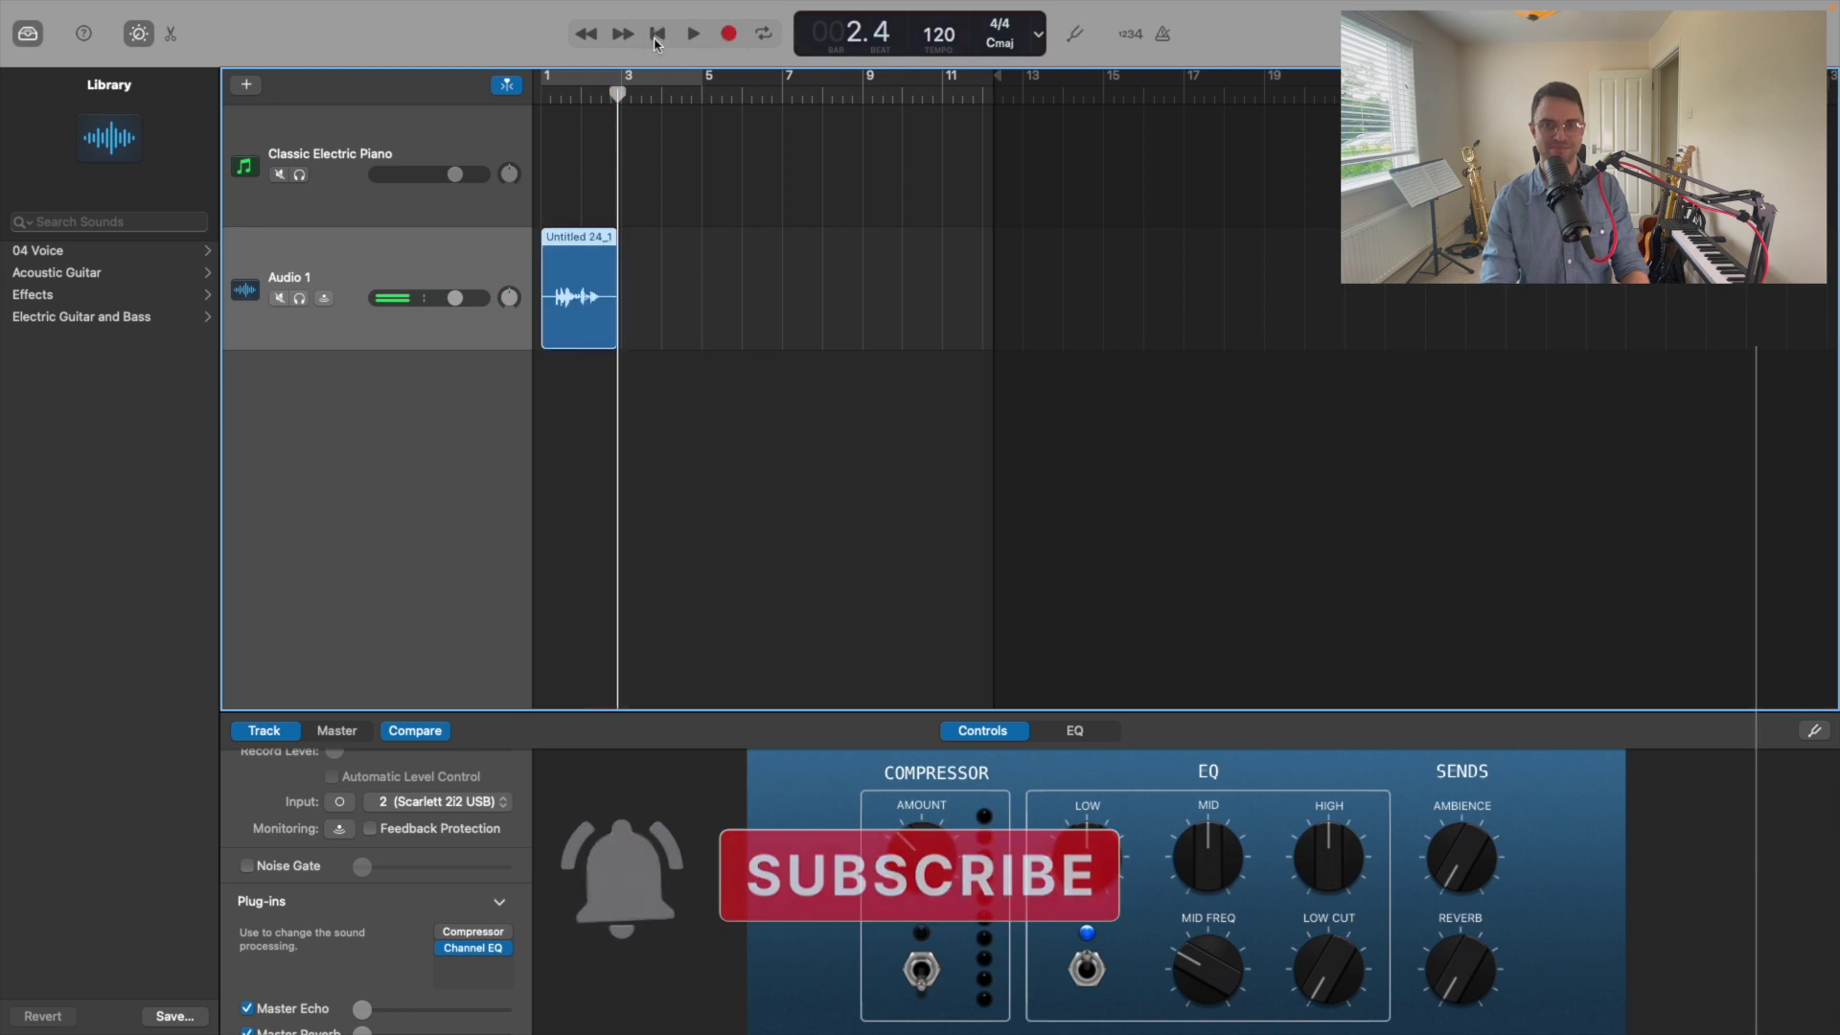
left_click(657, 34)
left_click(693, 34)
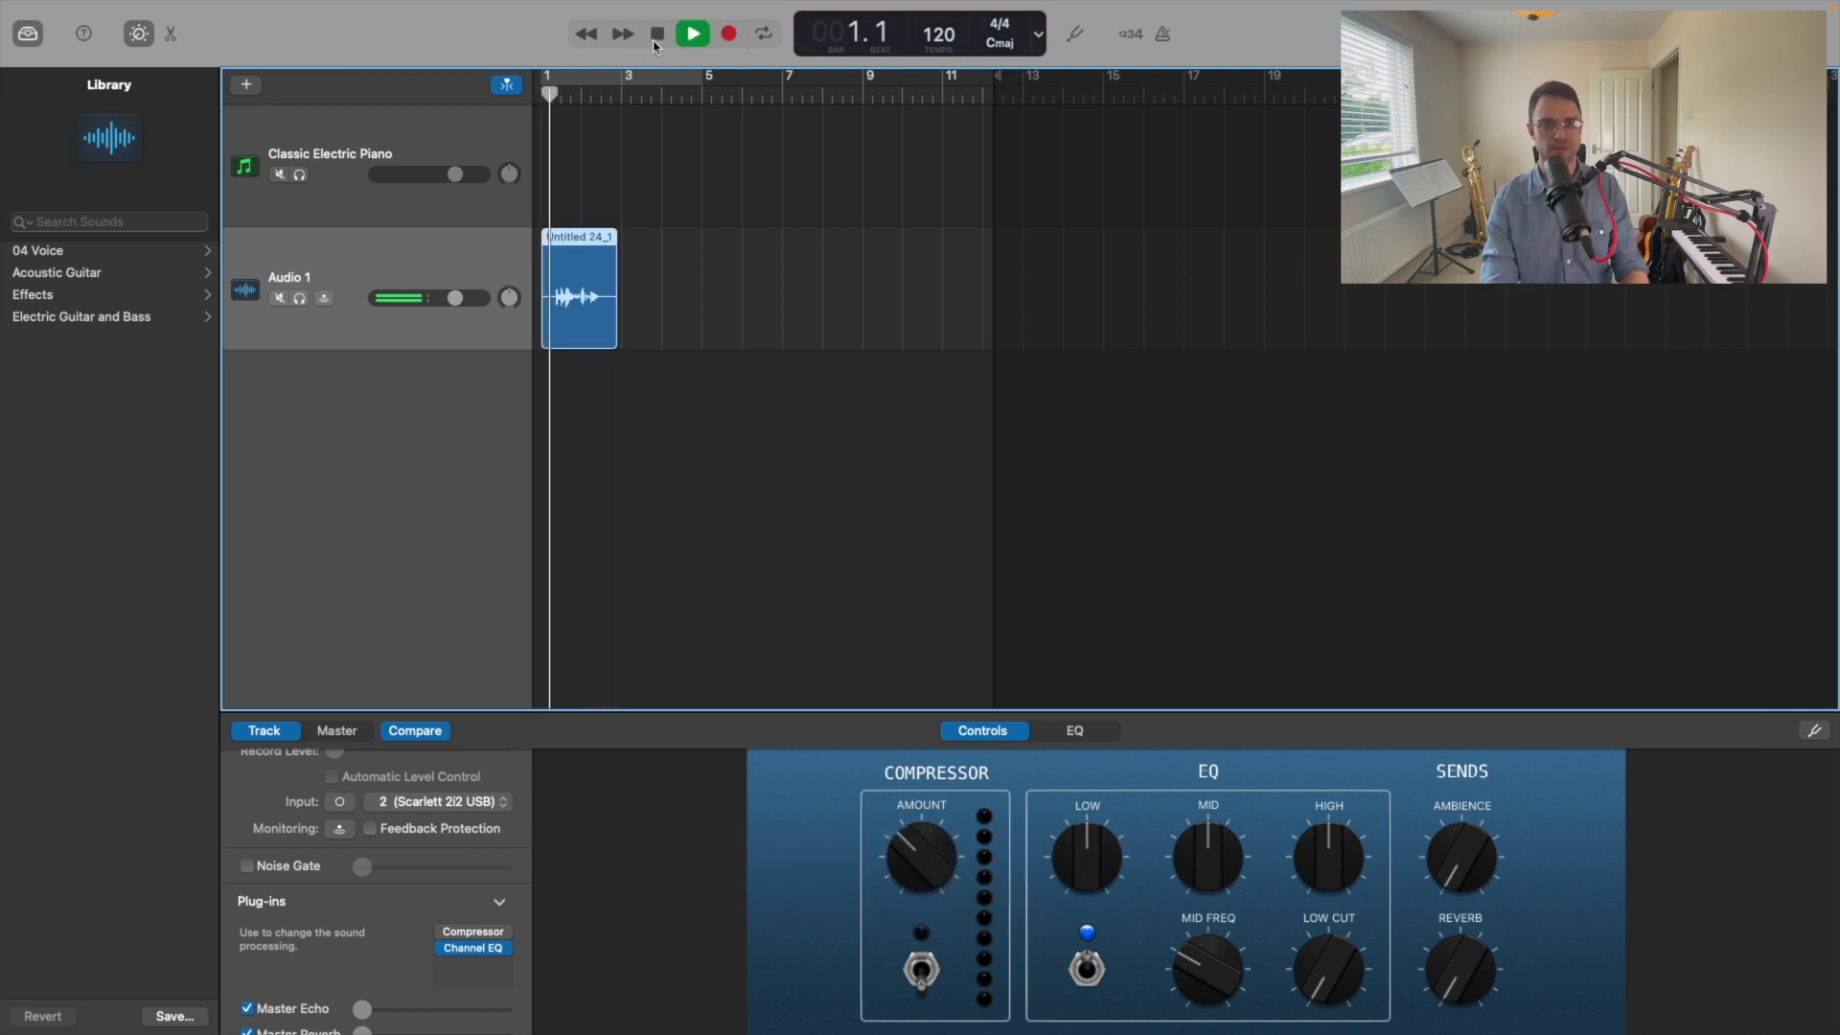
key("space")
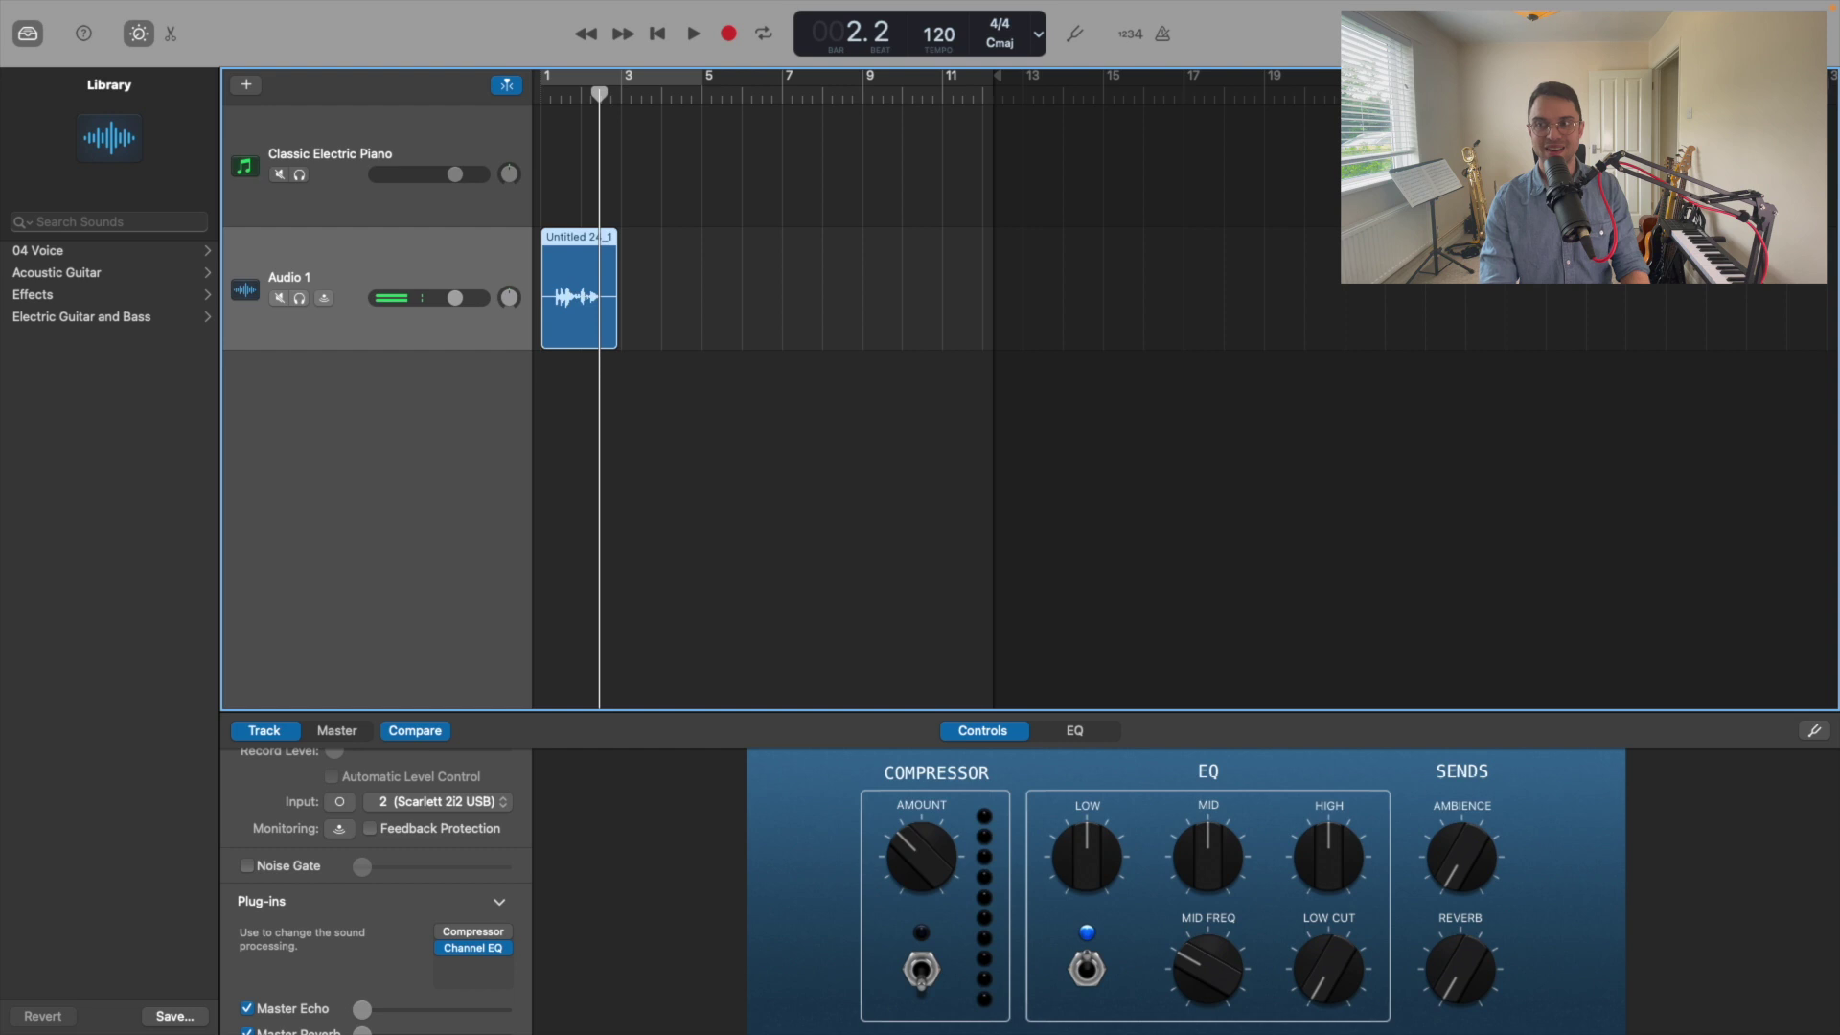
Set the song end to bar 11, then trim the recorded region and move it to bar 1.
left_click_drag(997, 76, 957, 77)
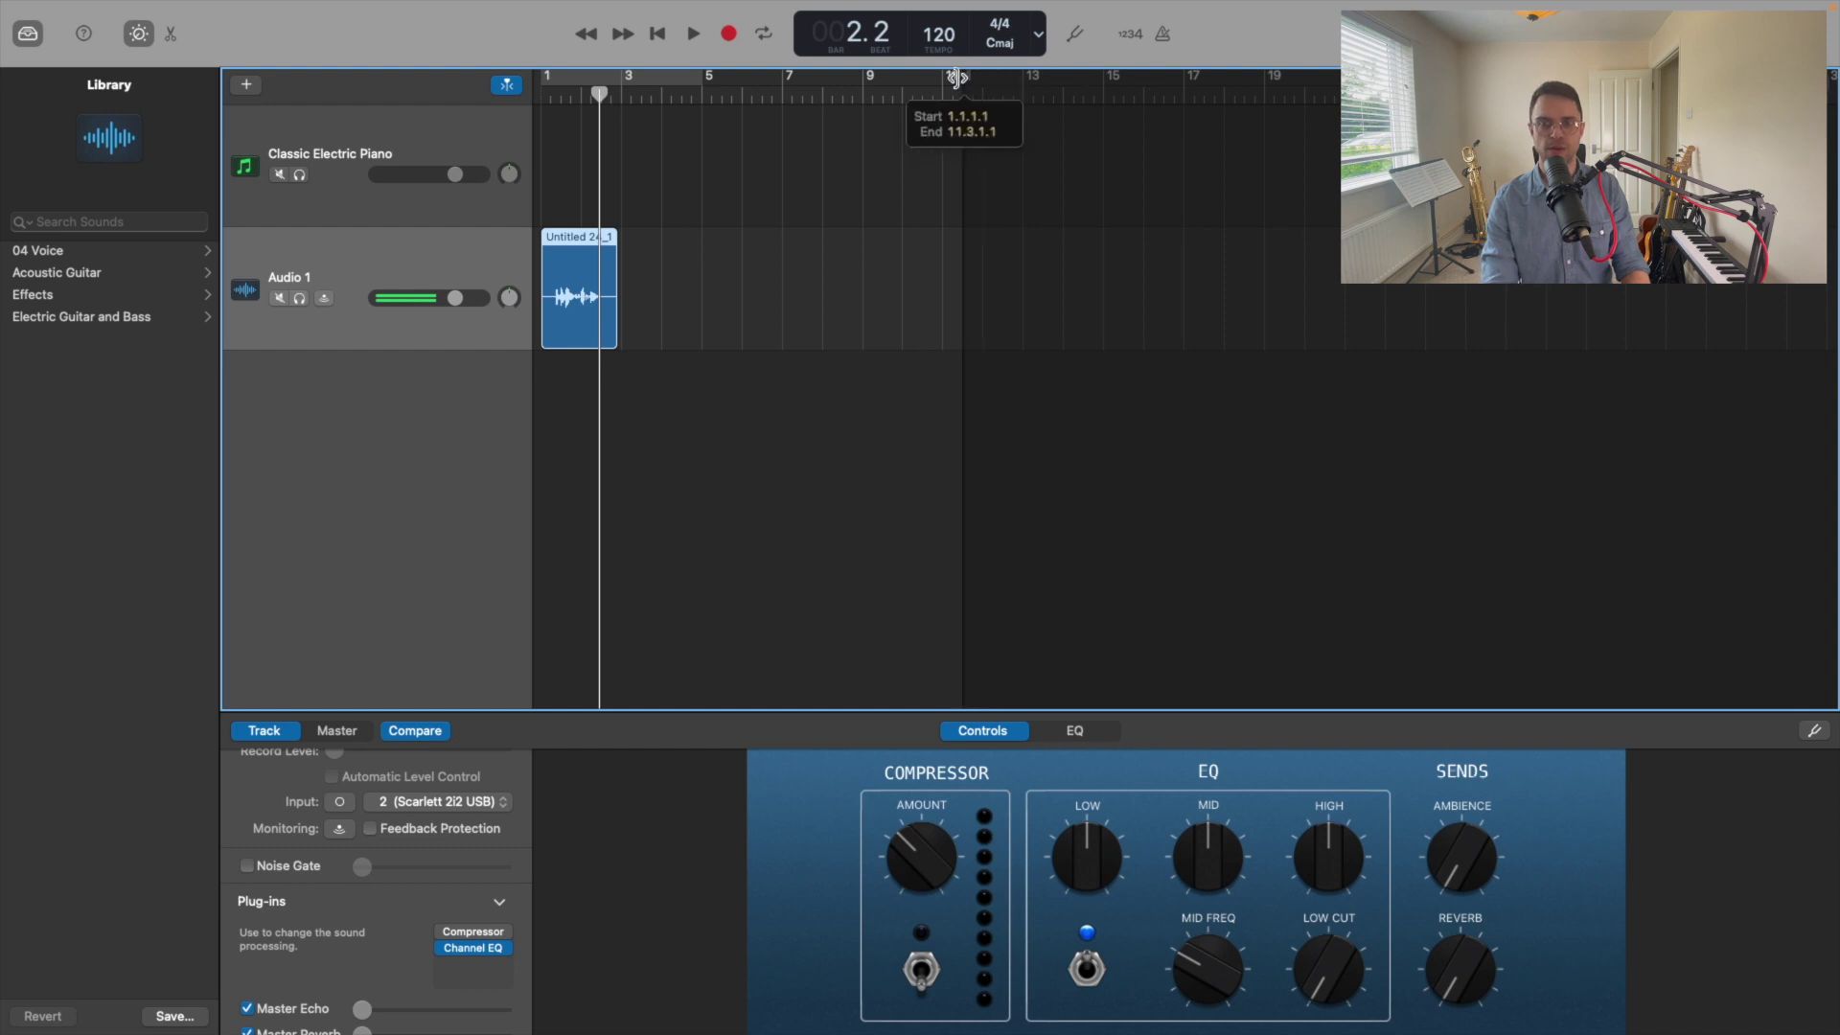
key("z")
left_click_drag(555, 334, 786, 334)
left_click_drag(1083, 270, 841, 270)
left_click_drag(1517, 331, 1220, 319)
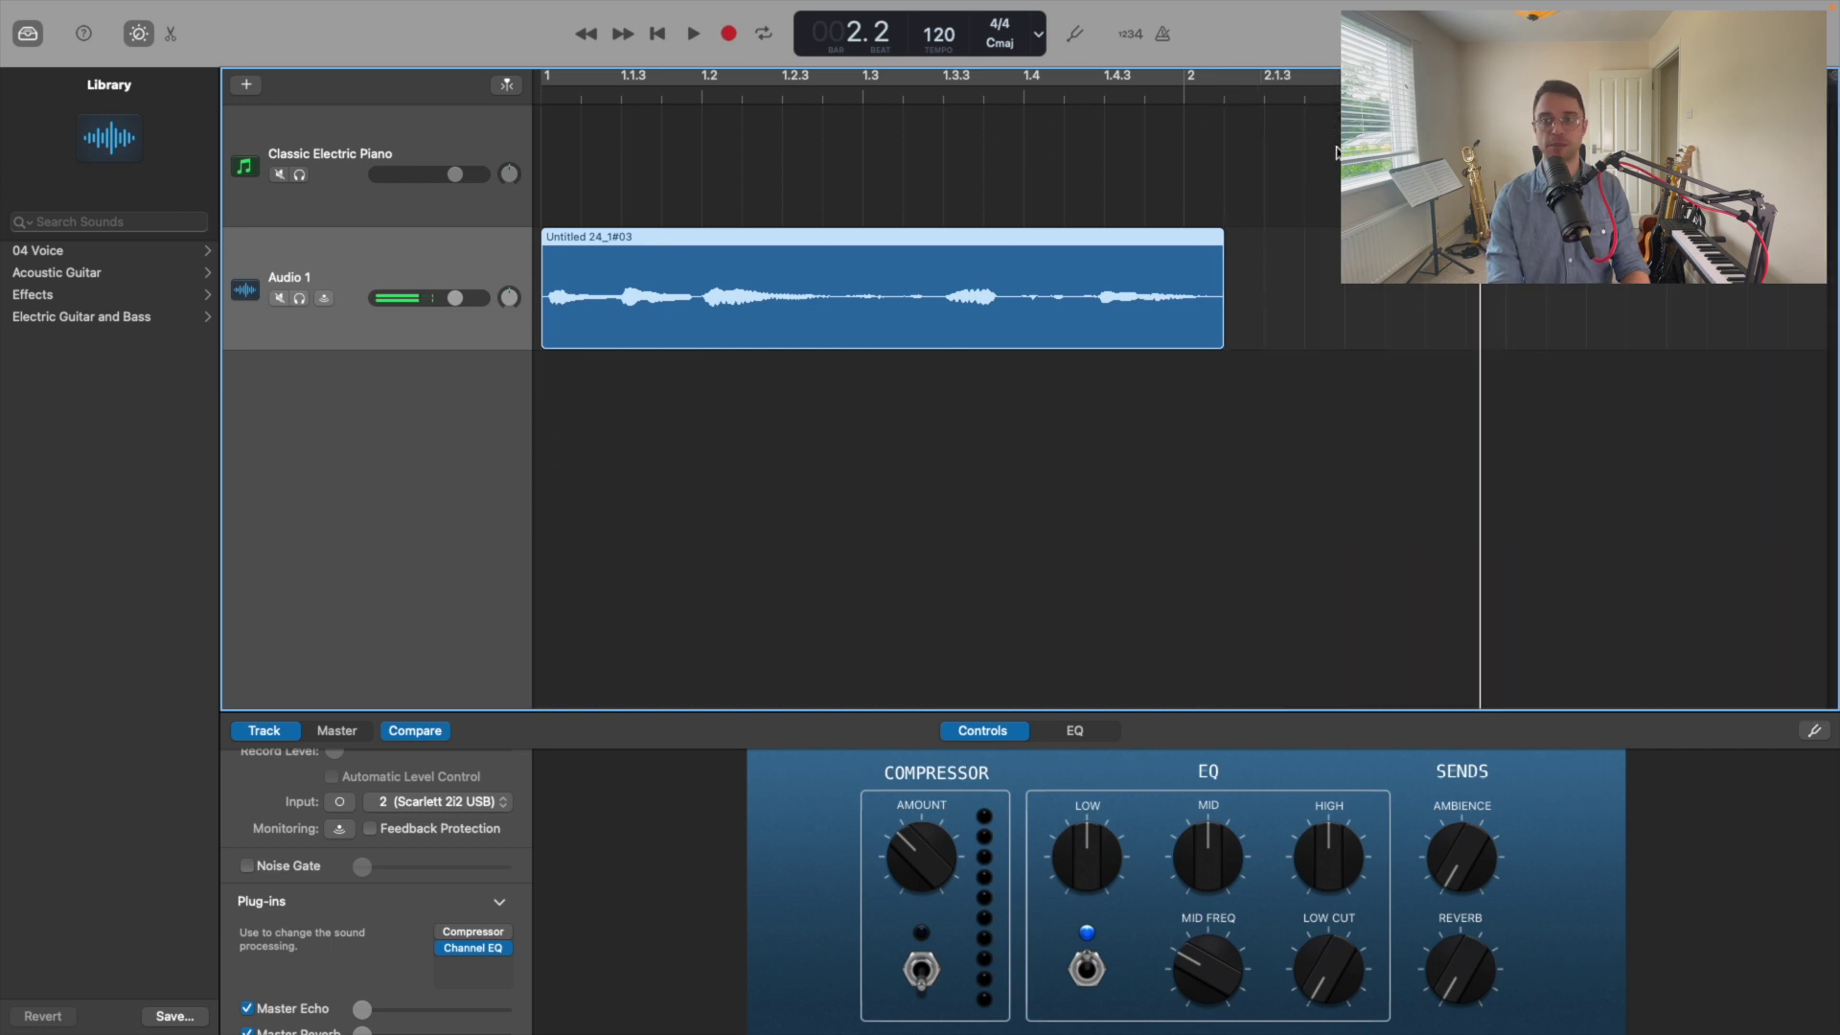
Export the song to the Desktop as an AIFF file named 'subscribe sample'.
left_click(658, 33)
left_click(649, 131)
mouse_move(343, 5)
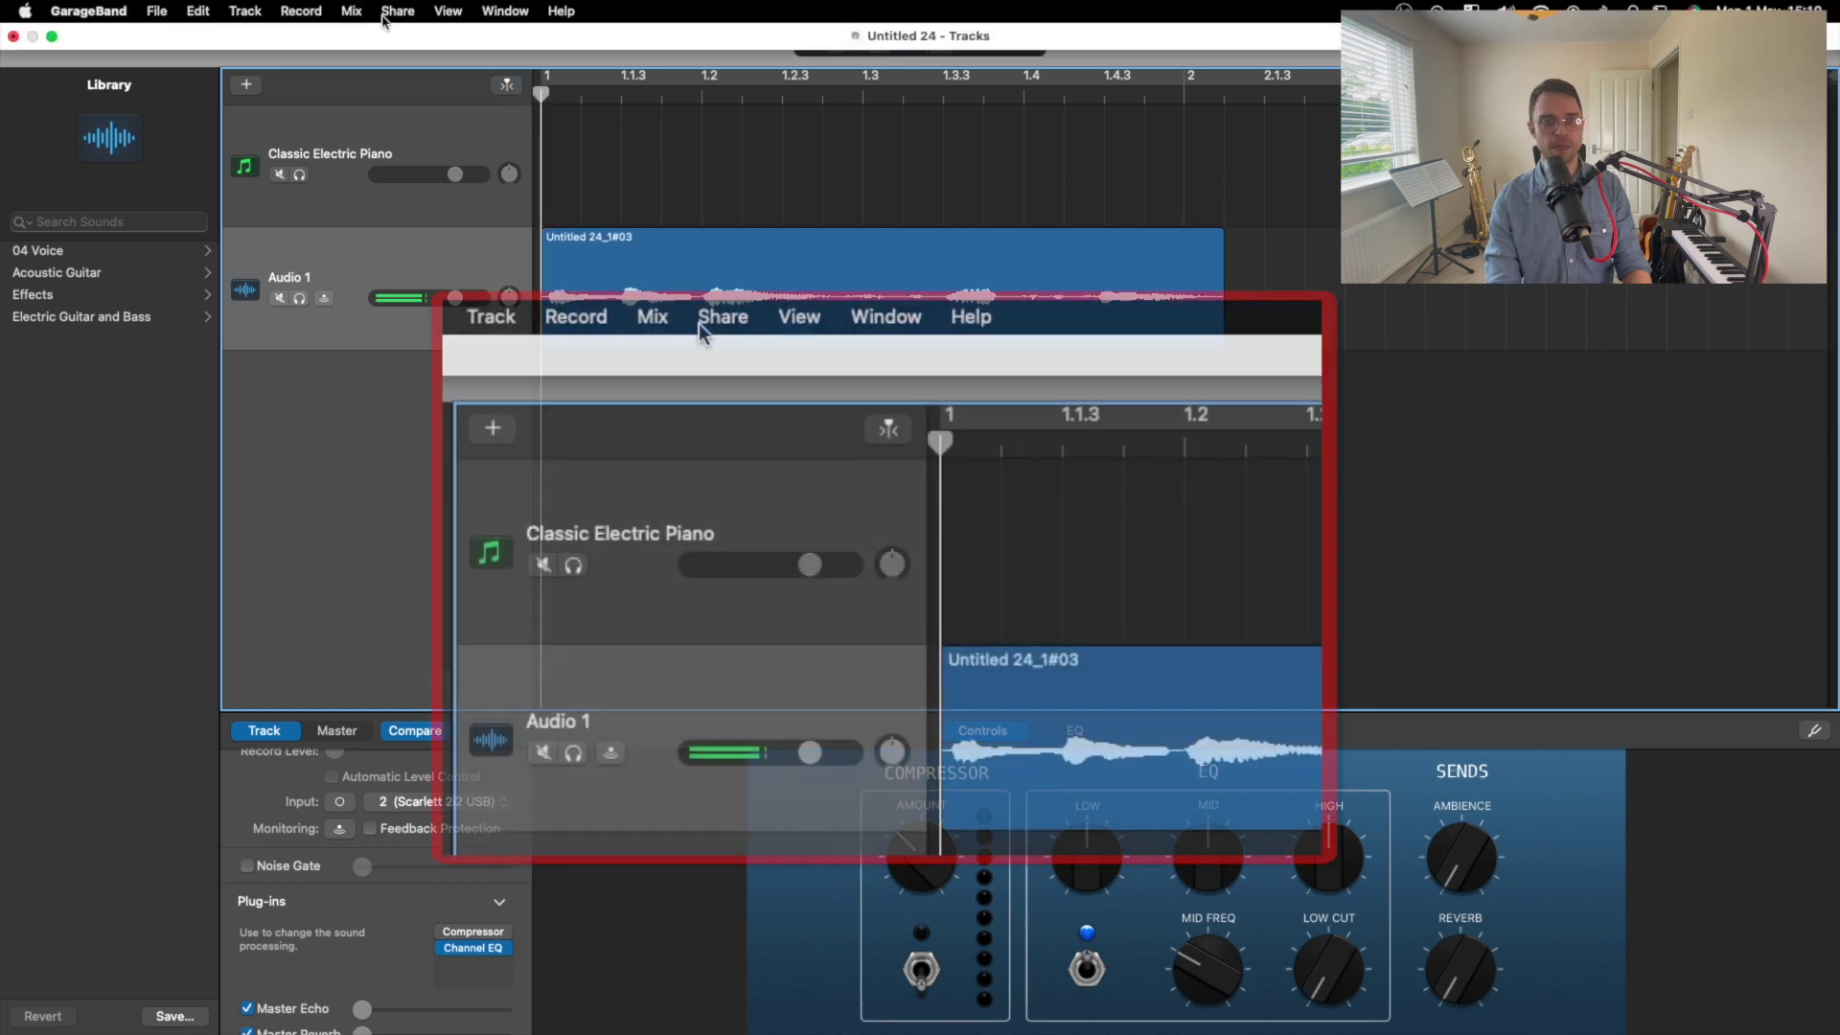
left_click(397, 12)
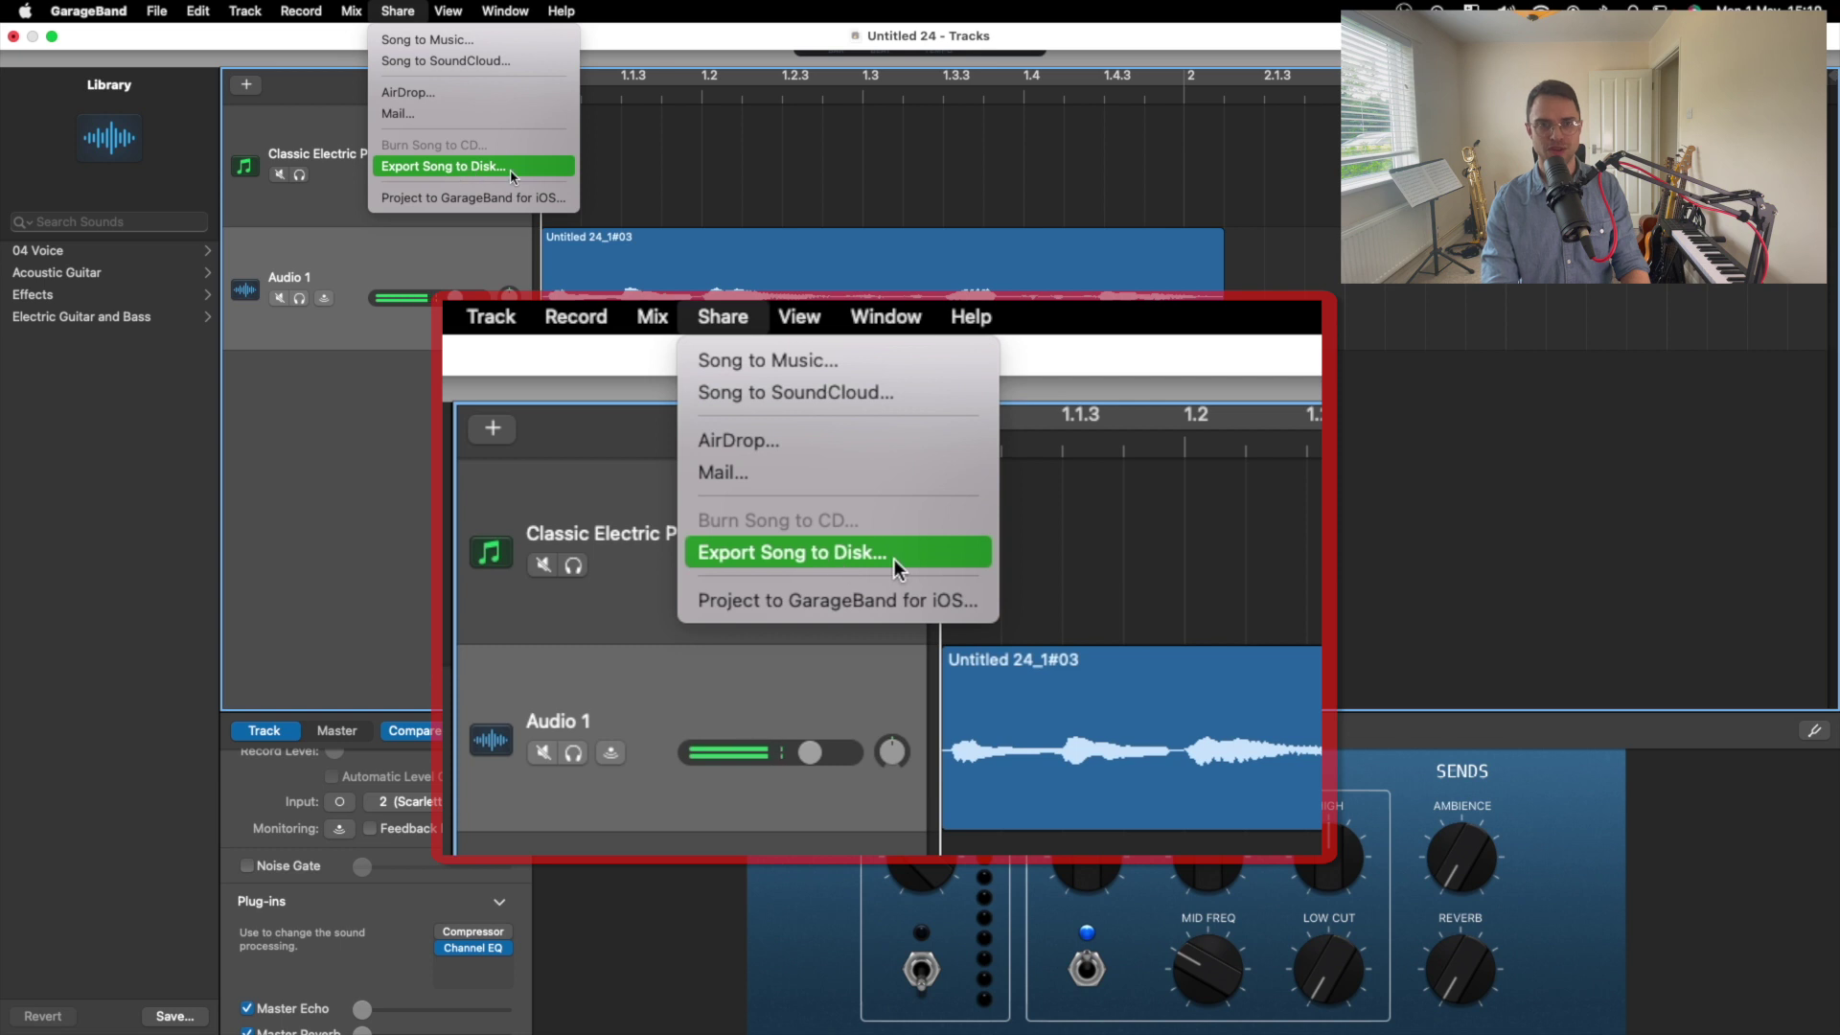
left_click(471, 168)
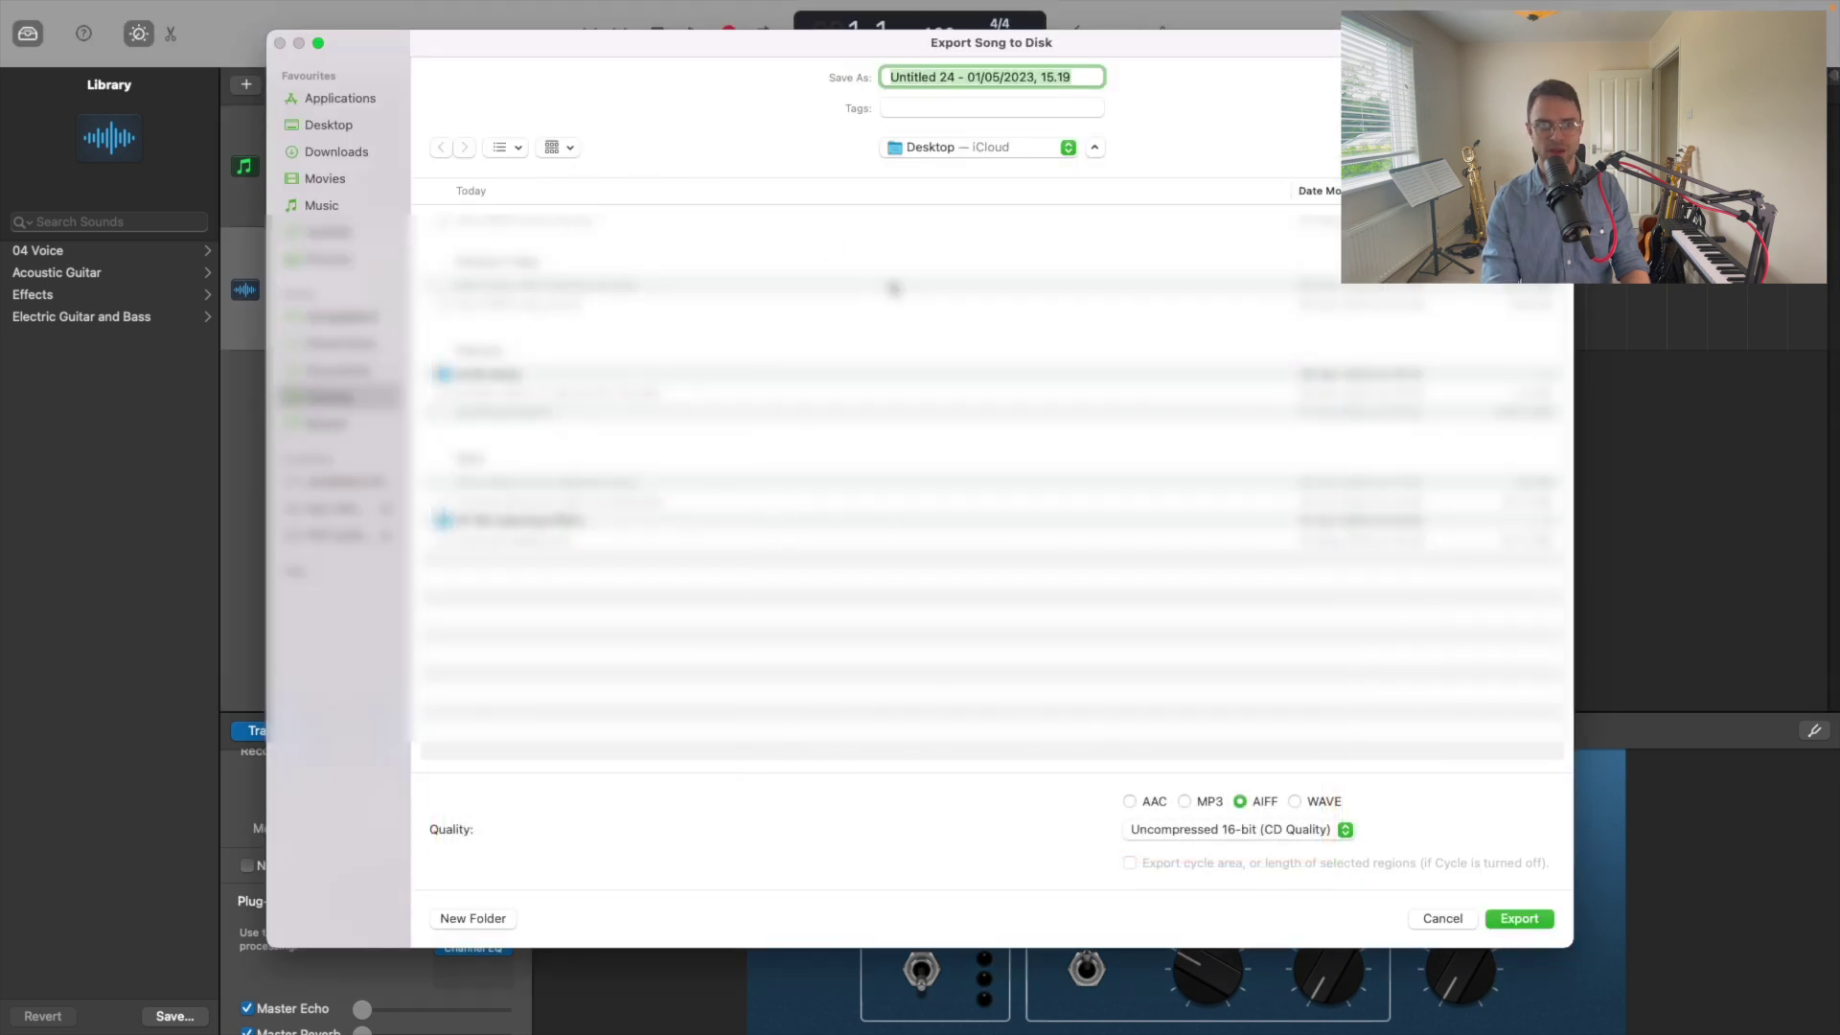
type("subscribe sample")
left_click(331, 125)
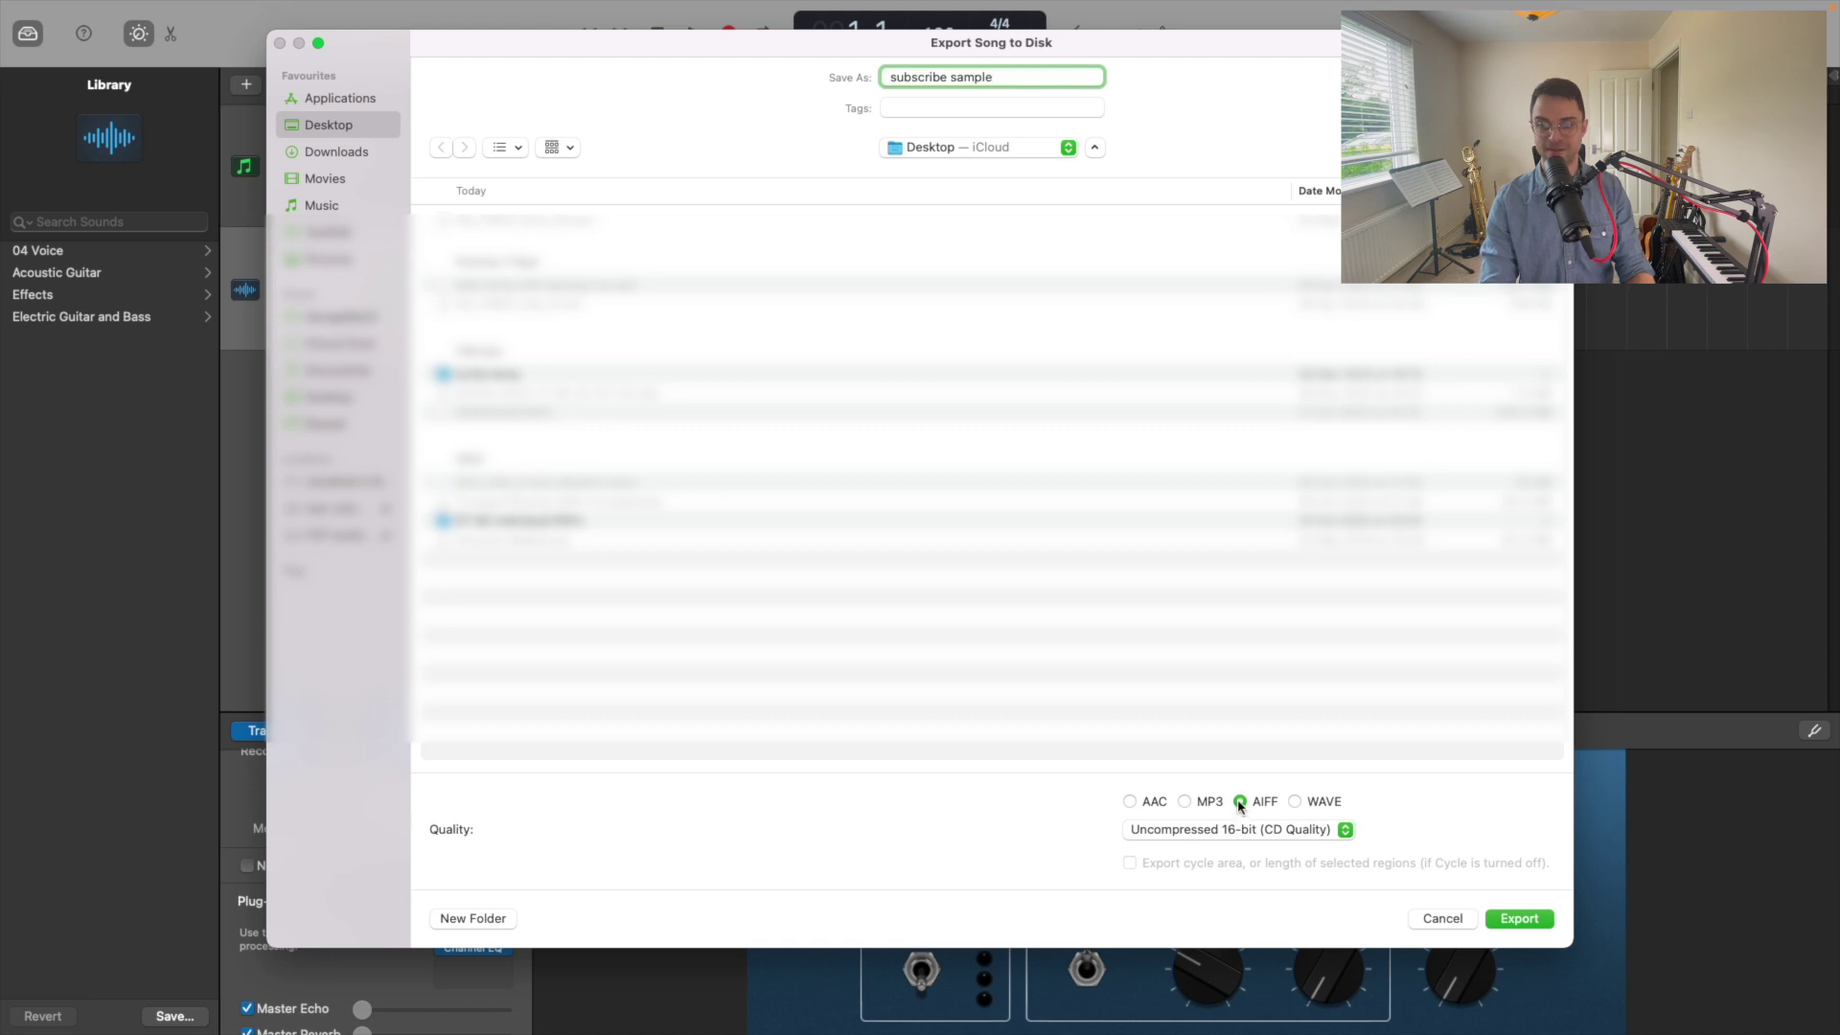
left_click(1519, 919)
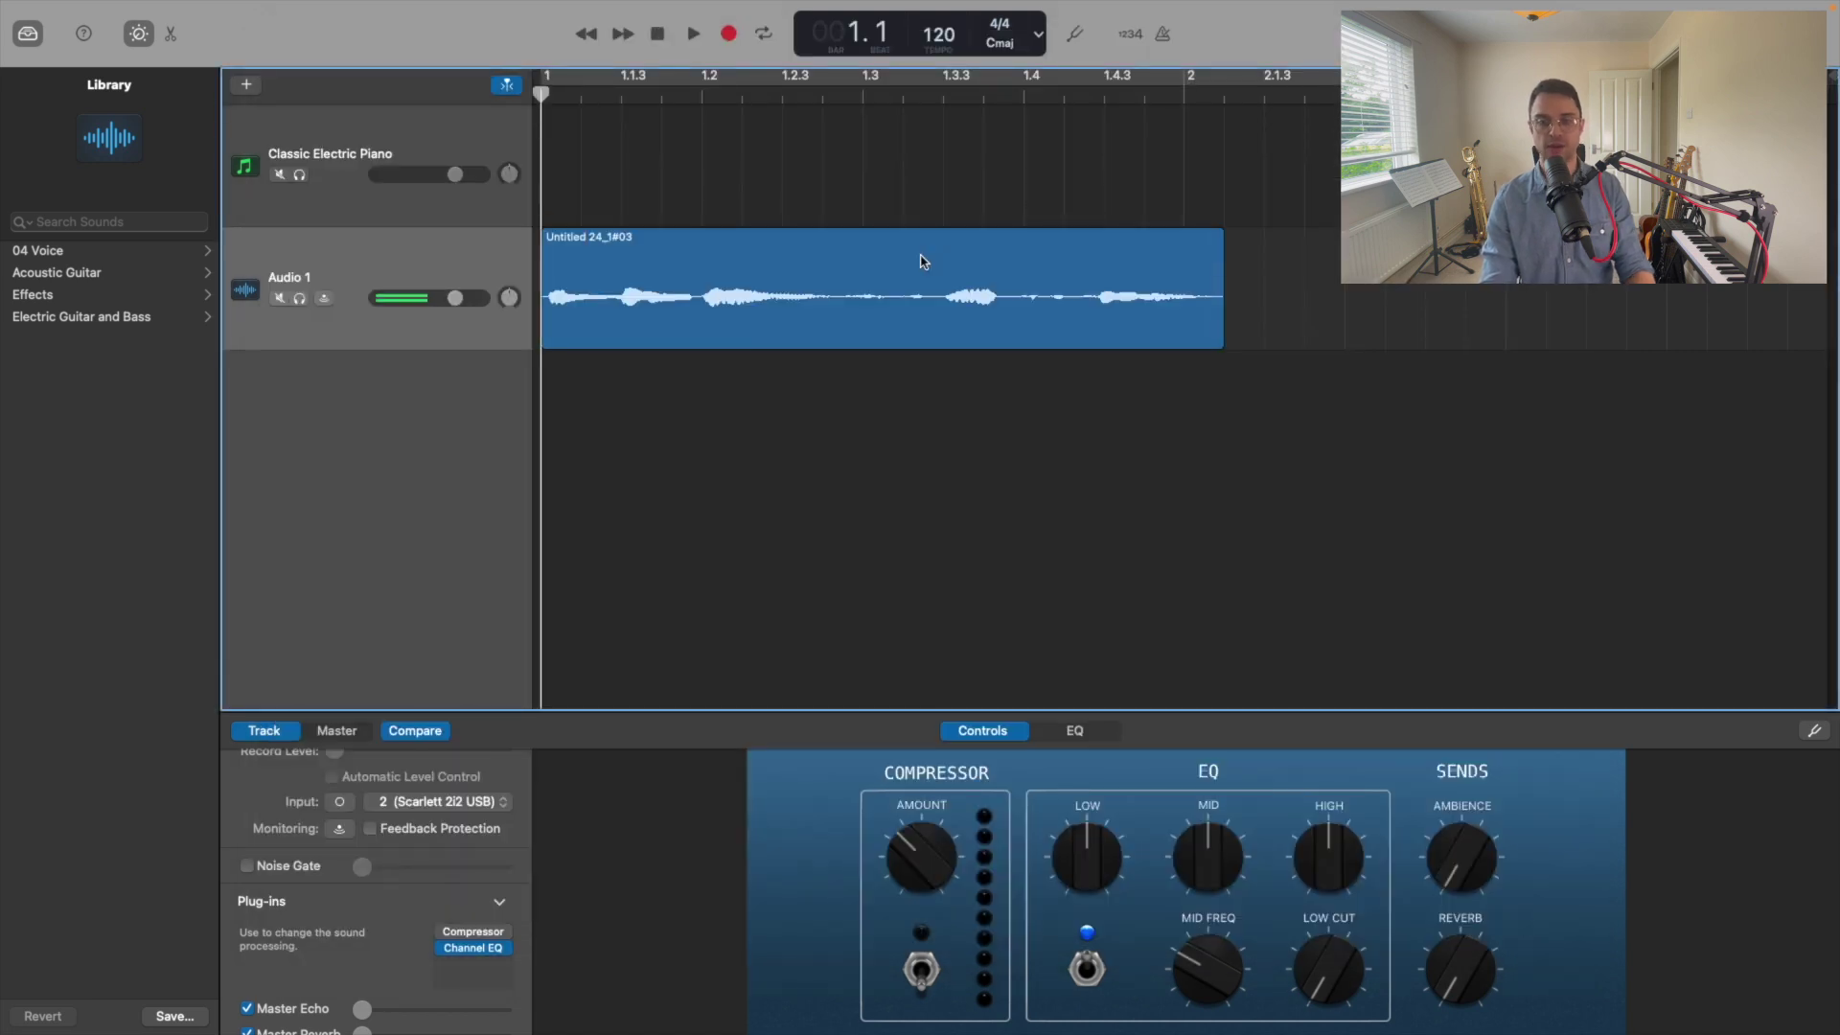
left_click(414, 139)
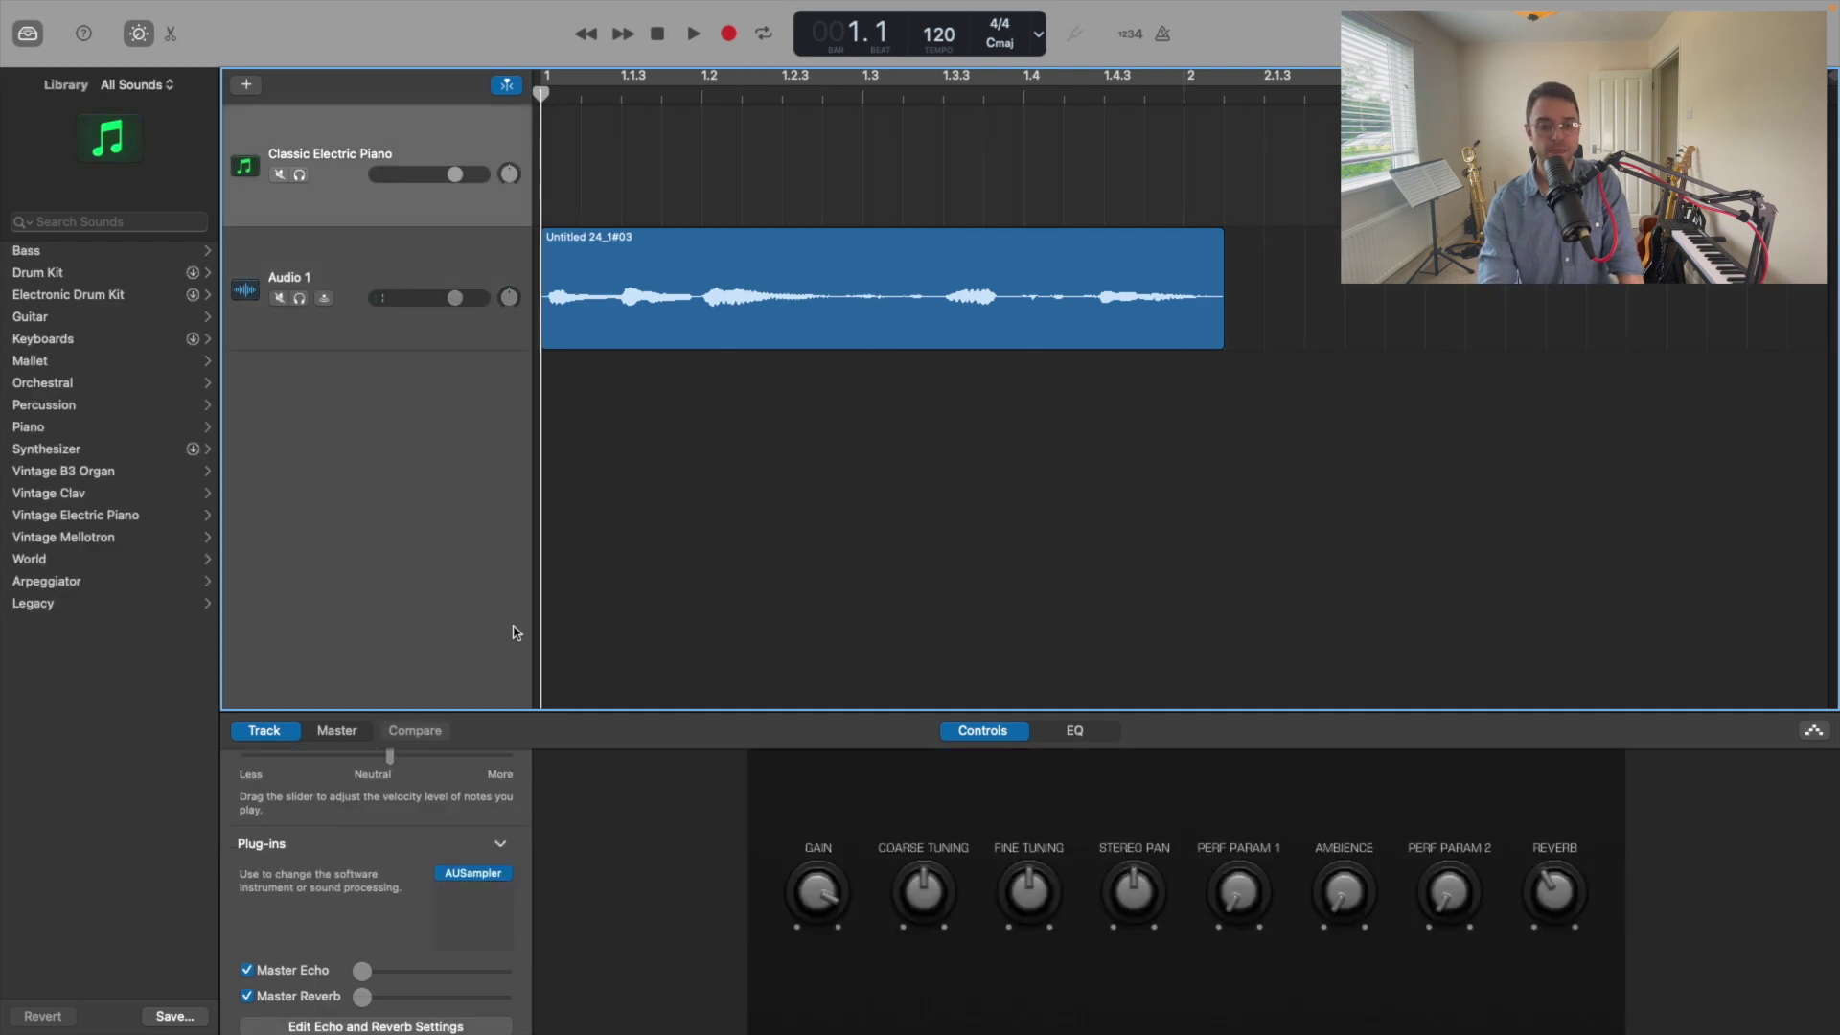
Open the AUSampler editor and choose Add Samples… for Layer 1 from the gear menu.
left_click(473, 873)
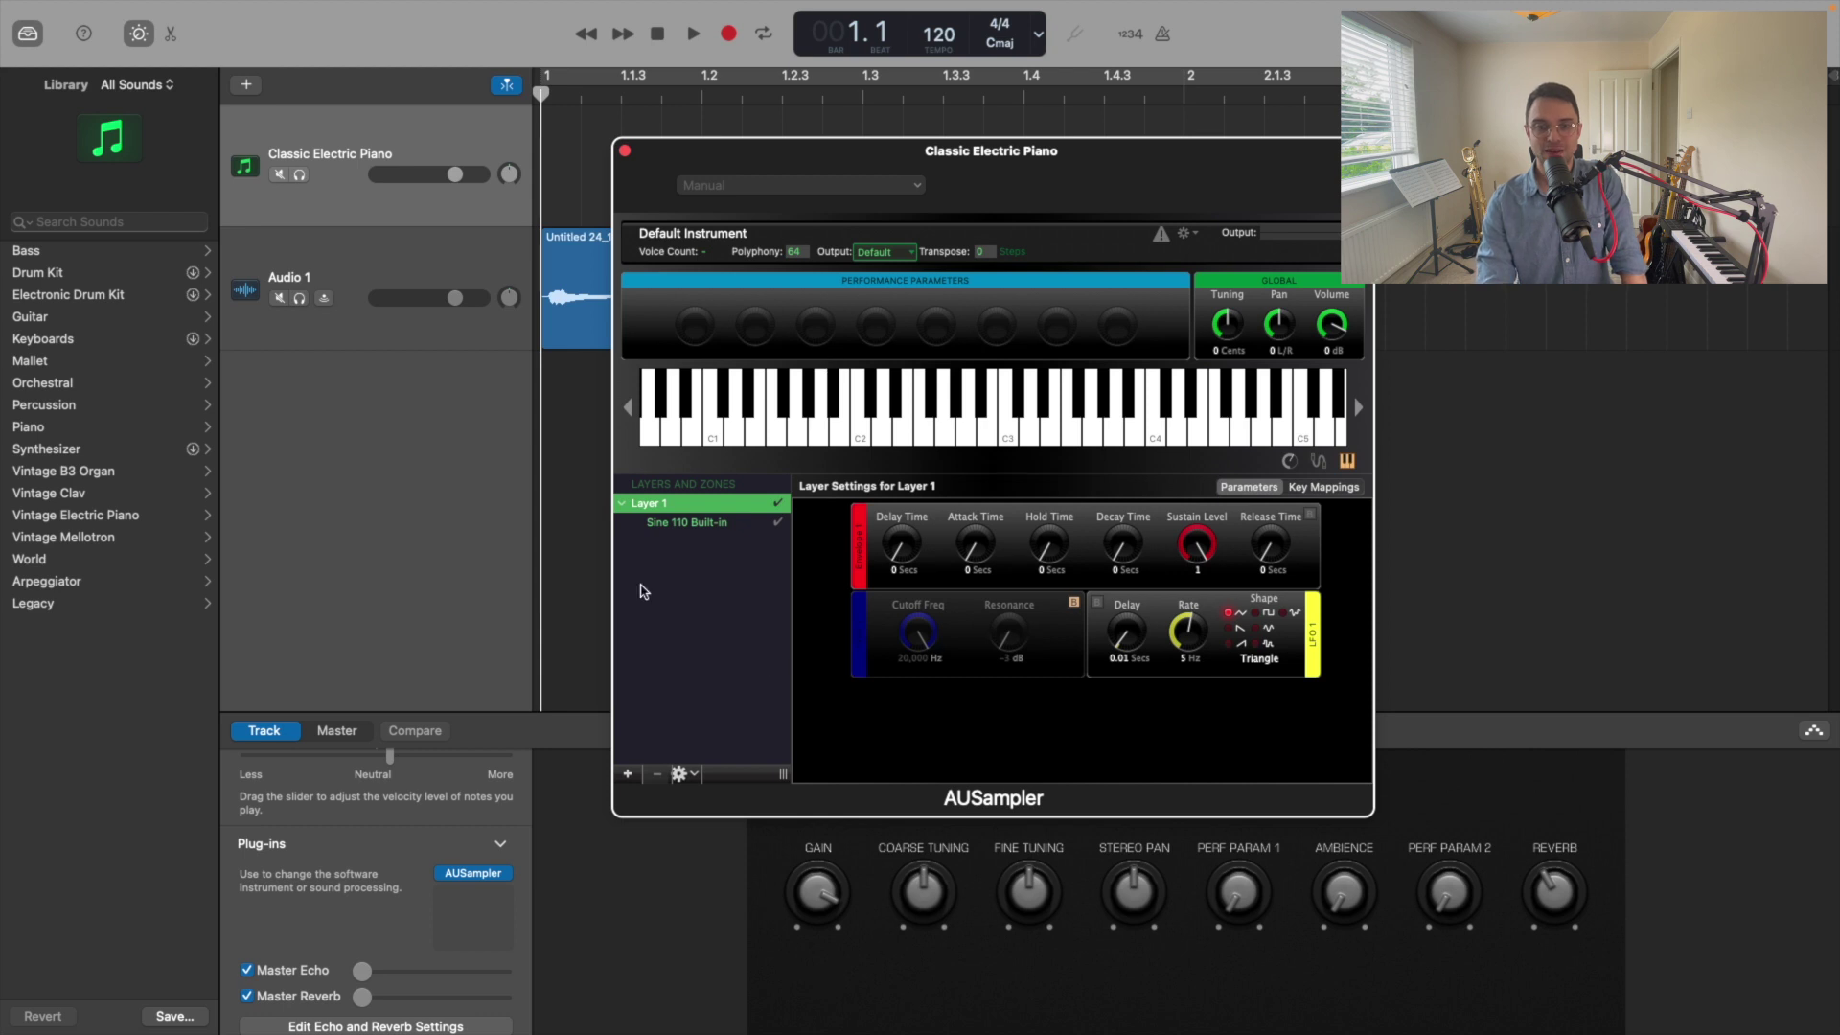
left_click(695, 776)
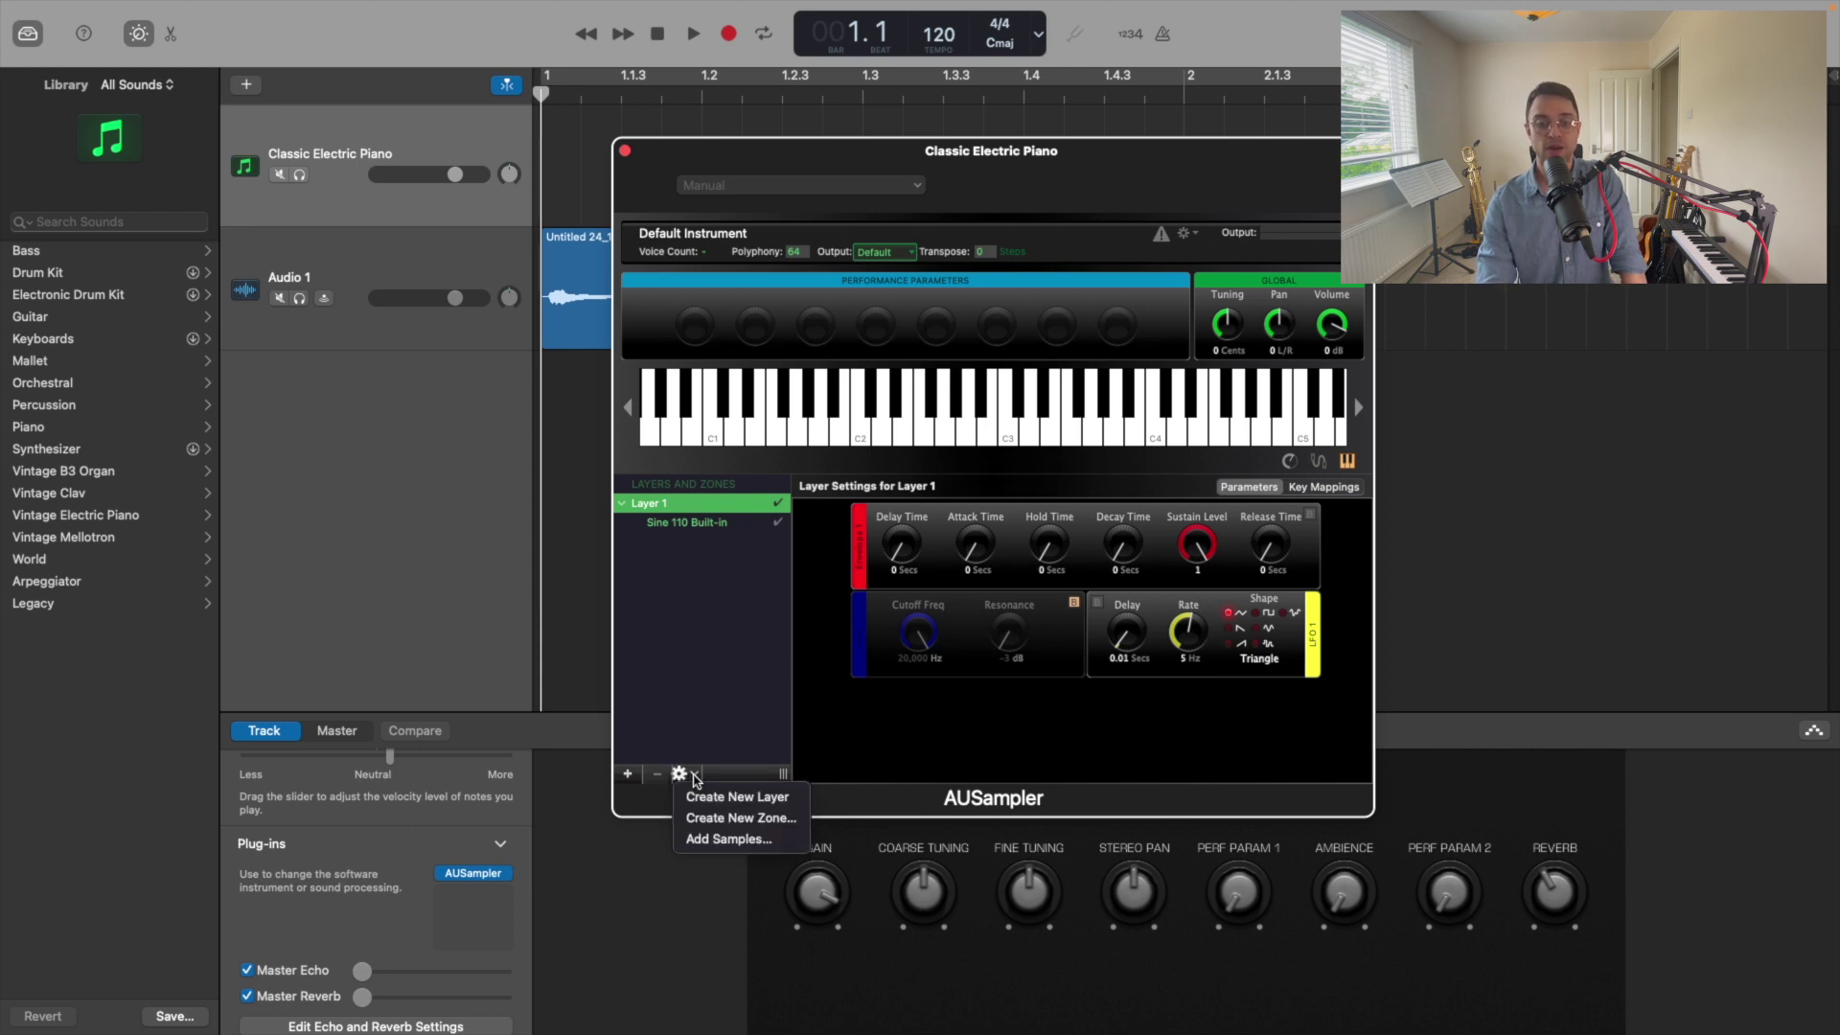
left_click(708, 840)
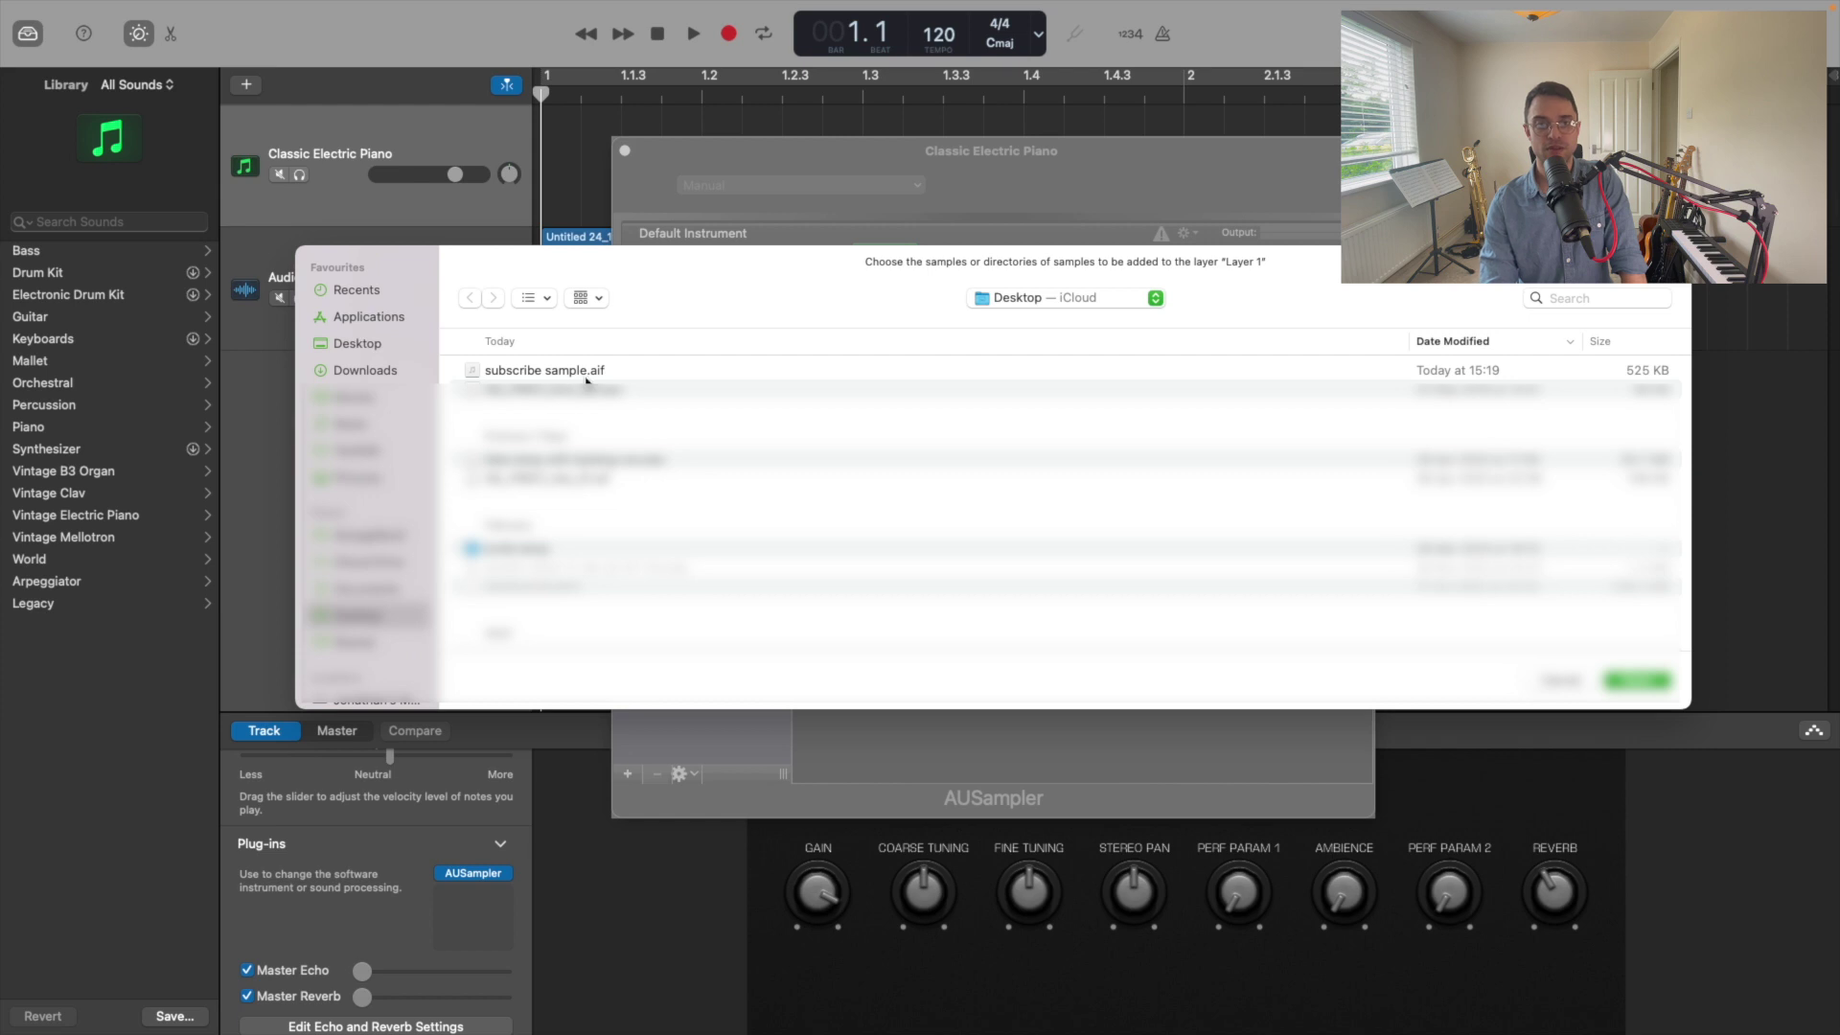
Pick subscribe sample.aif from the Desktop to add it as a Layer 1 zone.
left_click(539, 373)
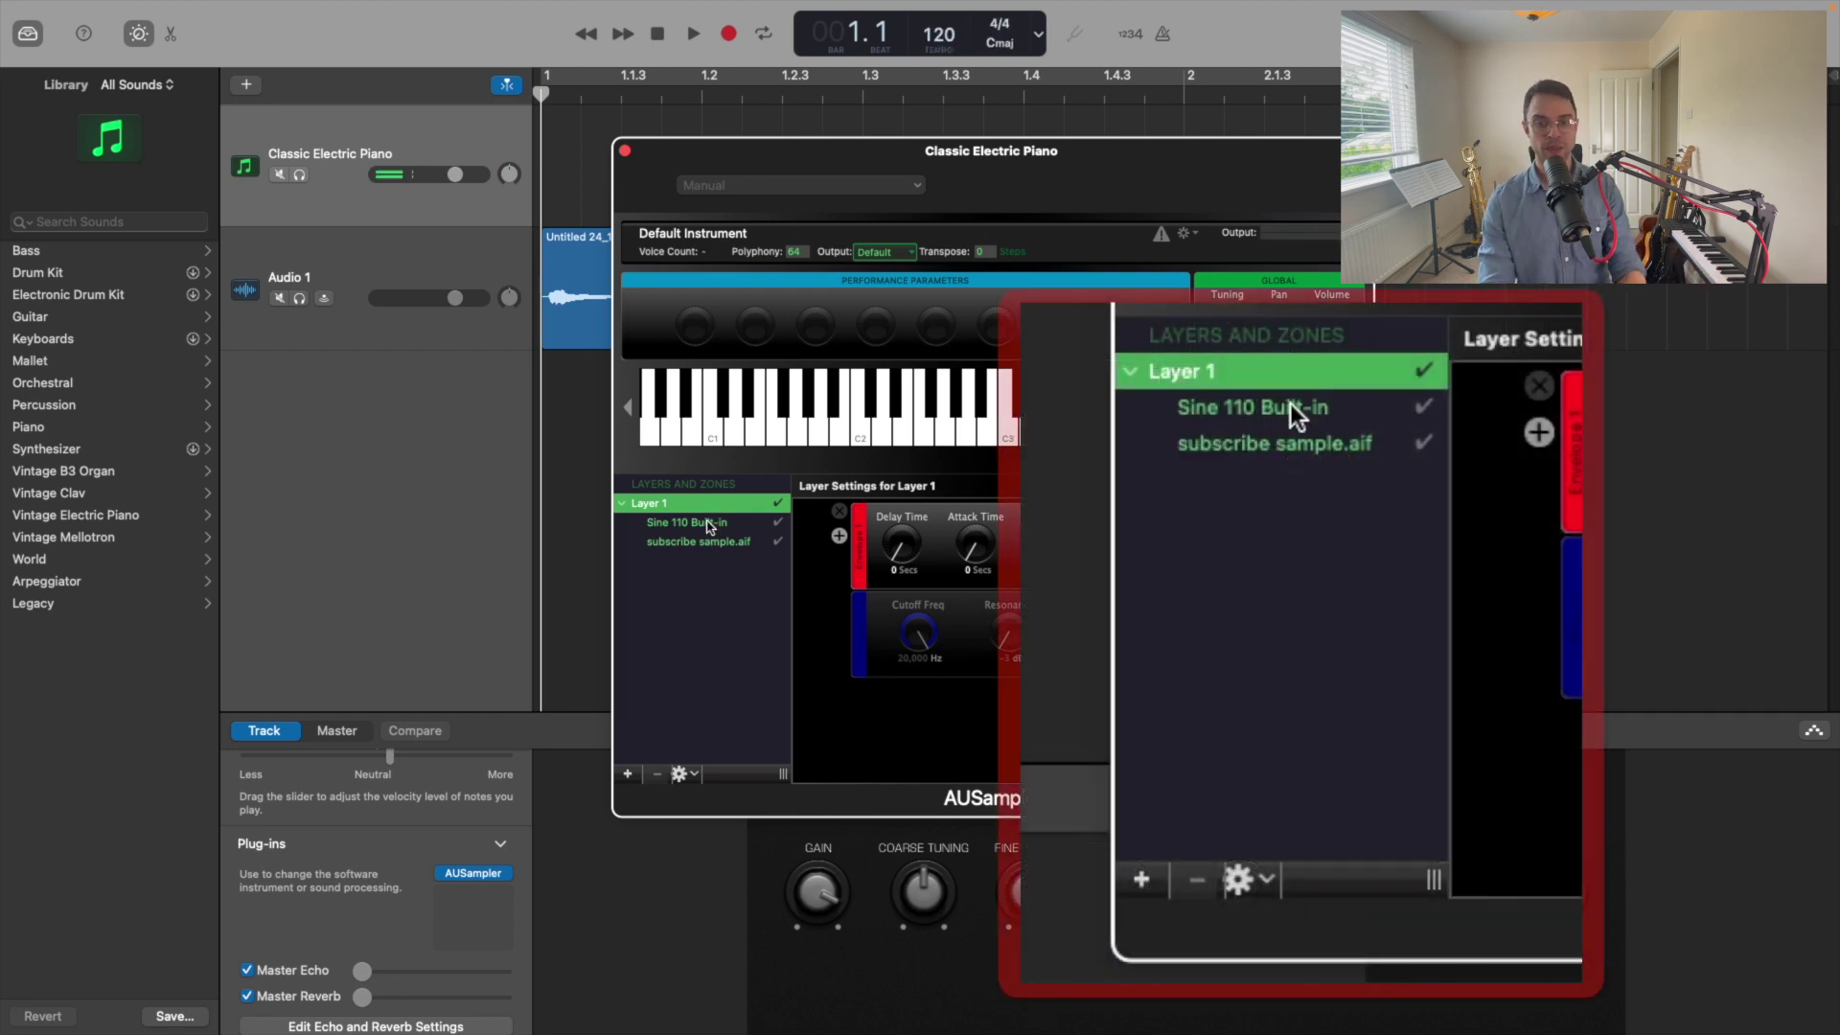
Select the Sine 110 Built-in zone and delete it with the minus button.
left_click(706, 523)
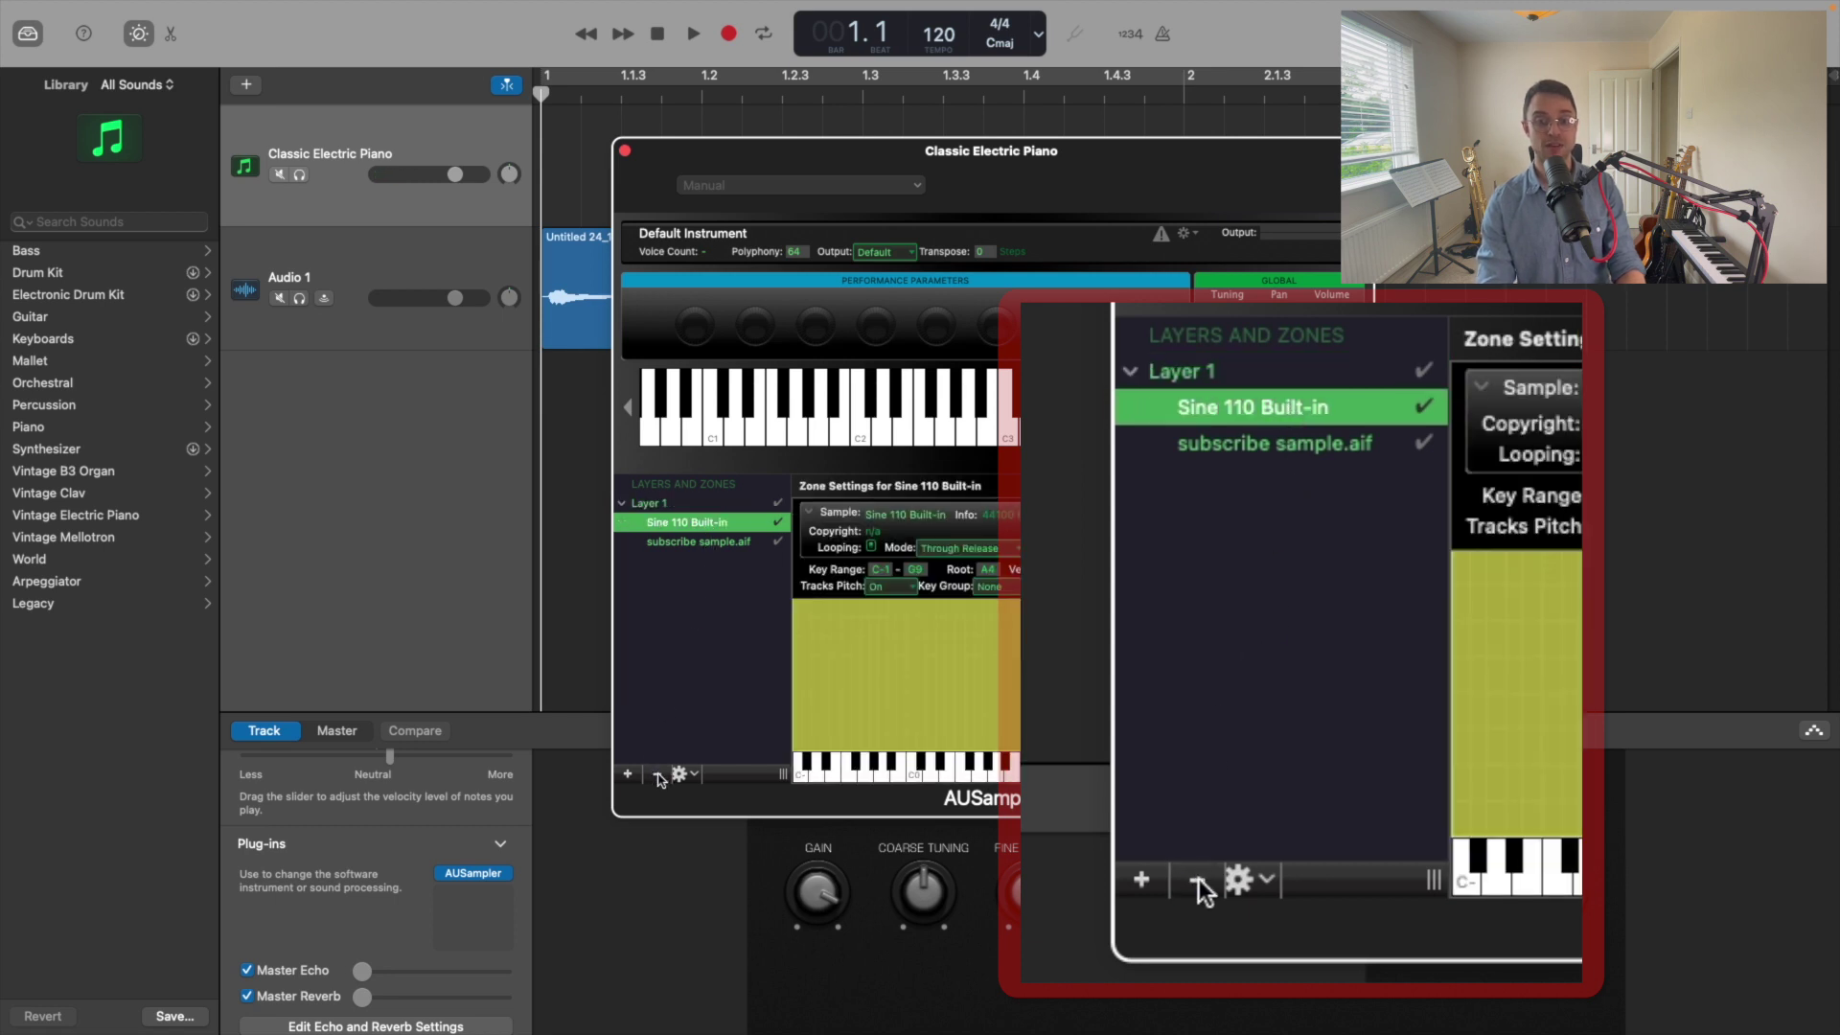
left_click(659, 776)
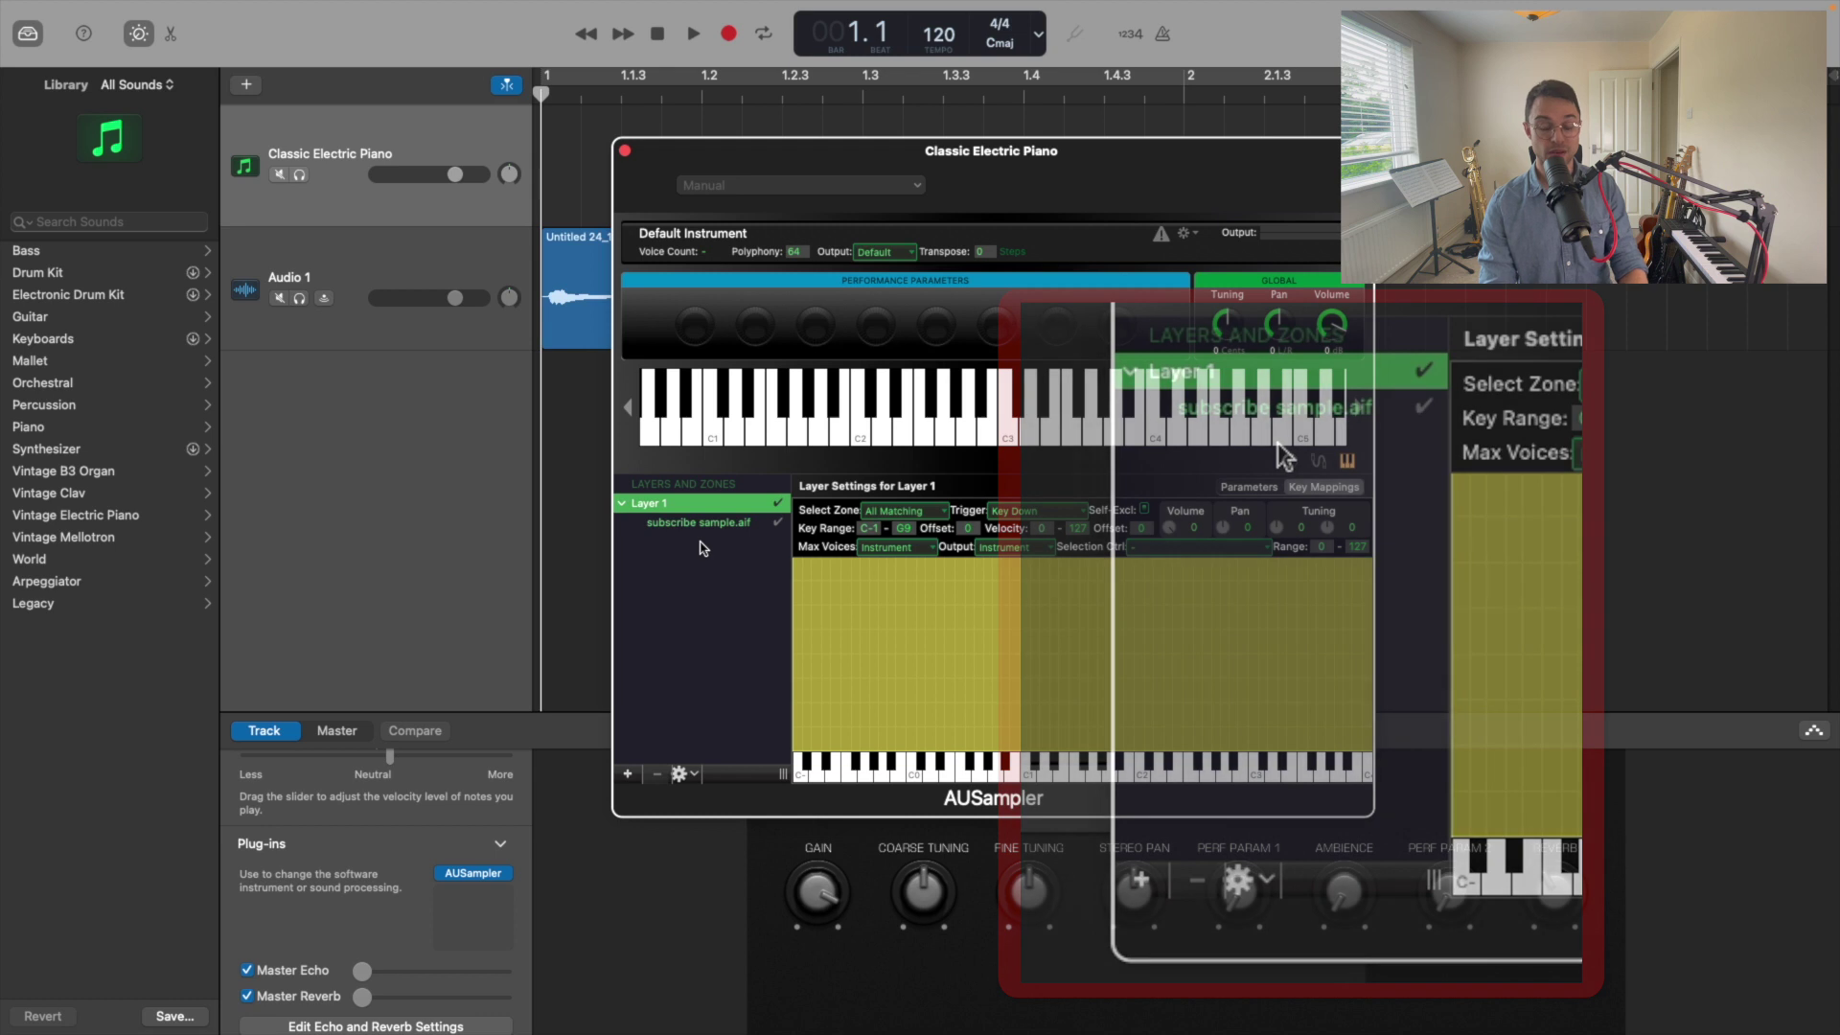